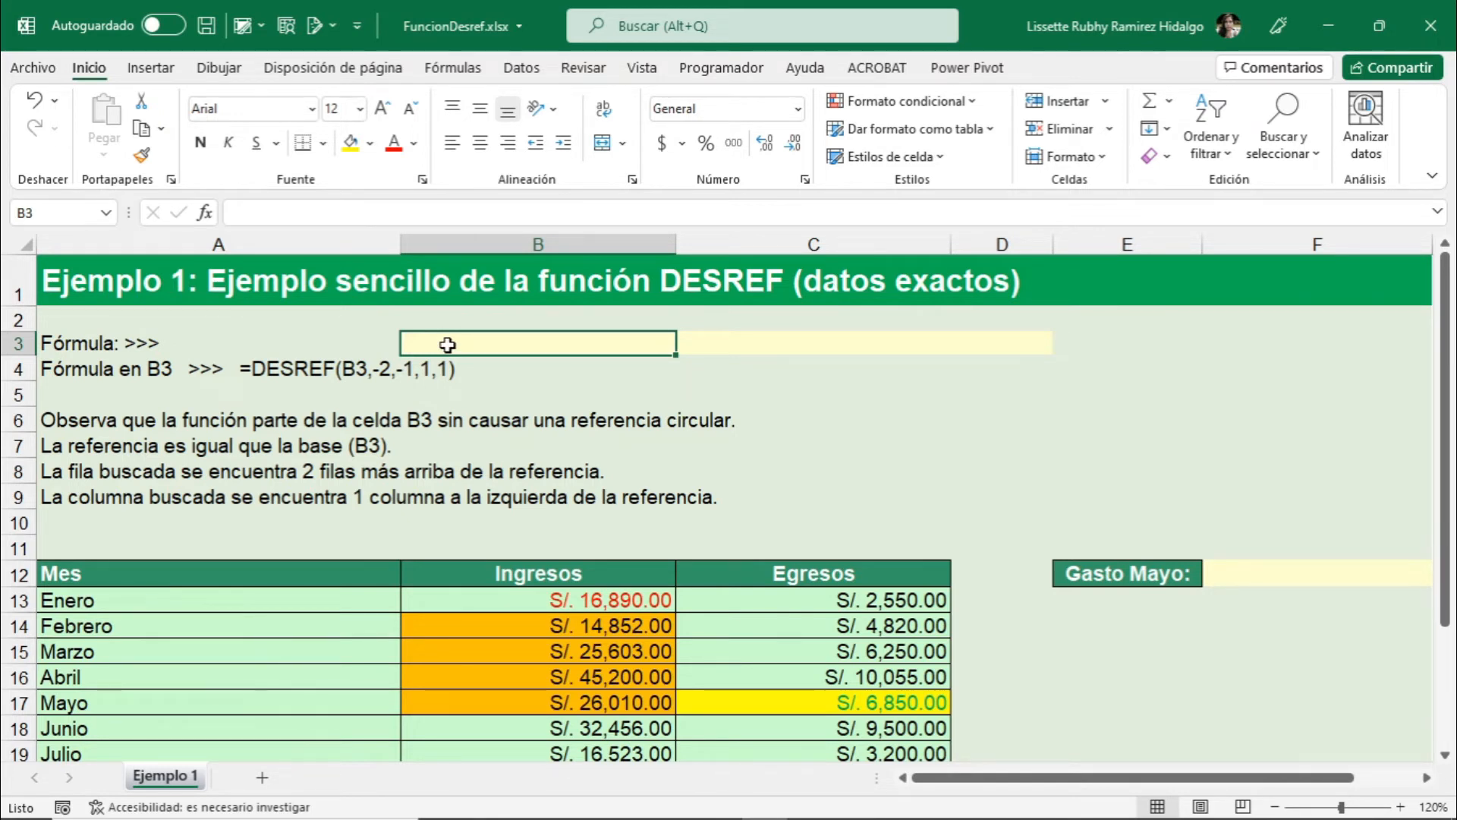
- Insert the DESREF function from the Búsqueda y referencia category into cell B3
click(115, 289)
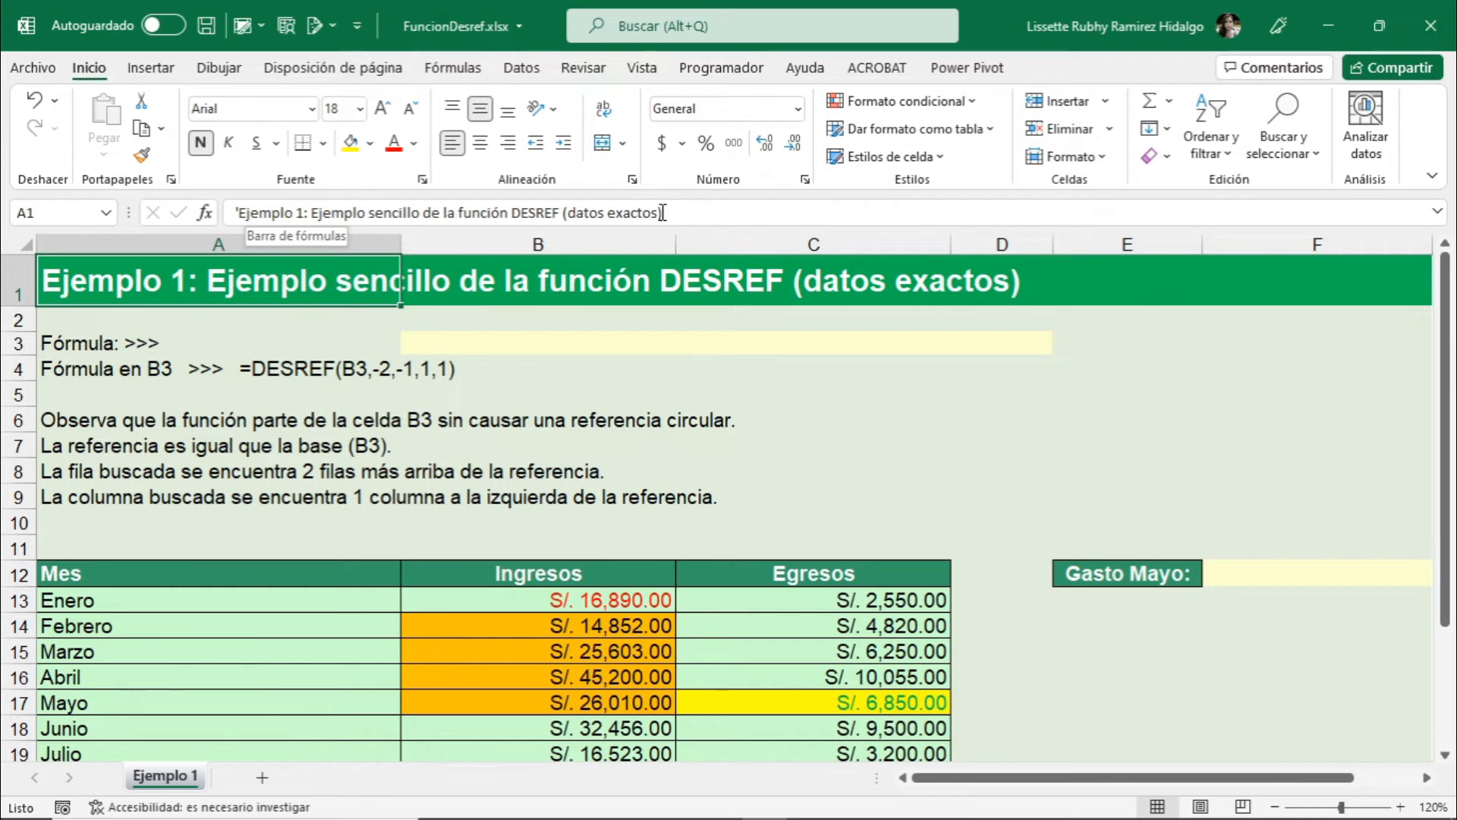
click(558, 355)
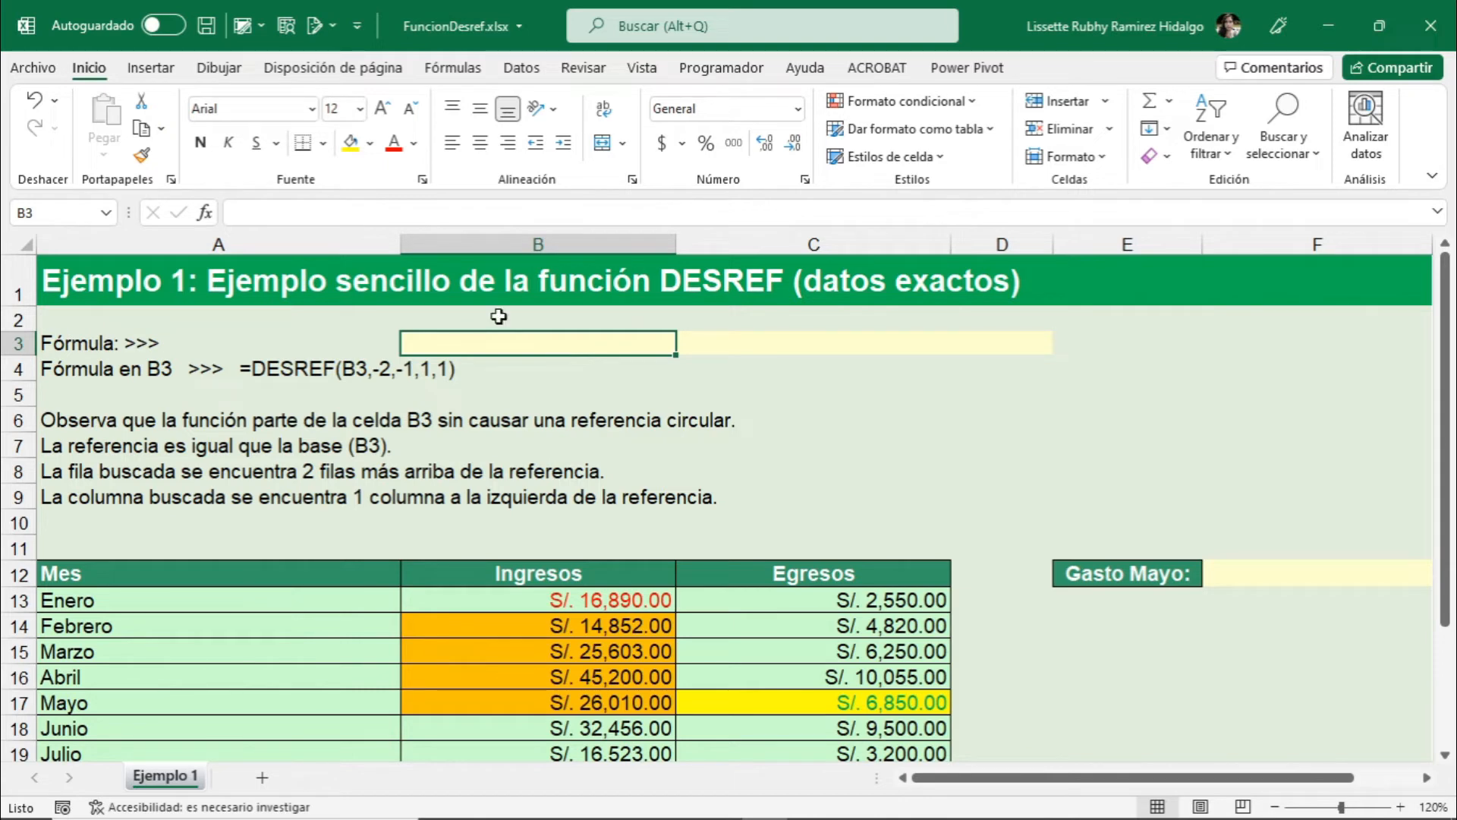
click(207, 215)
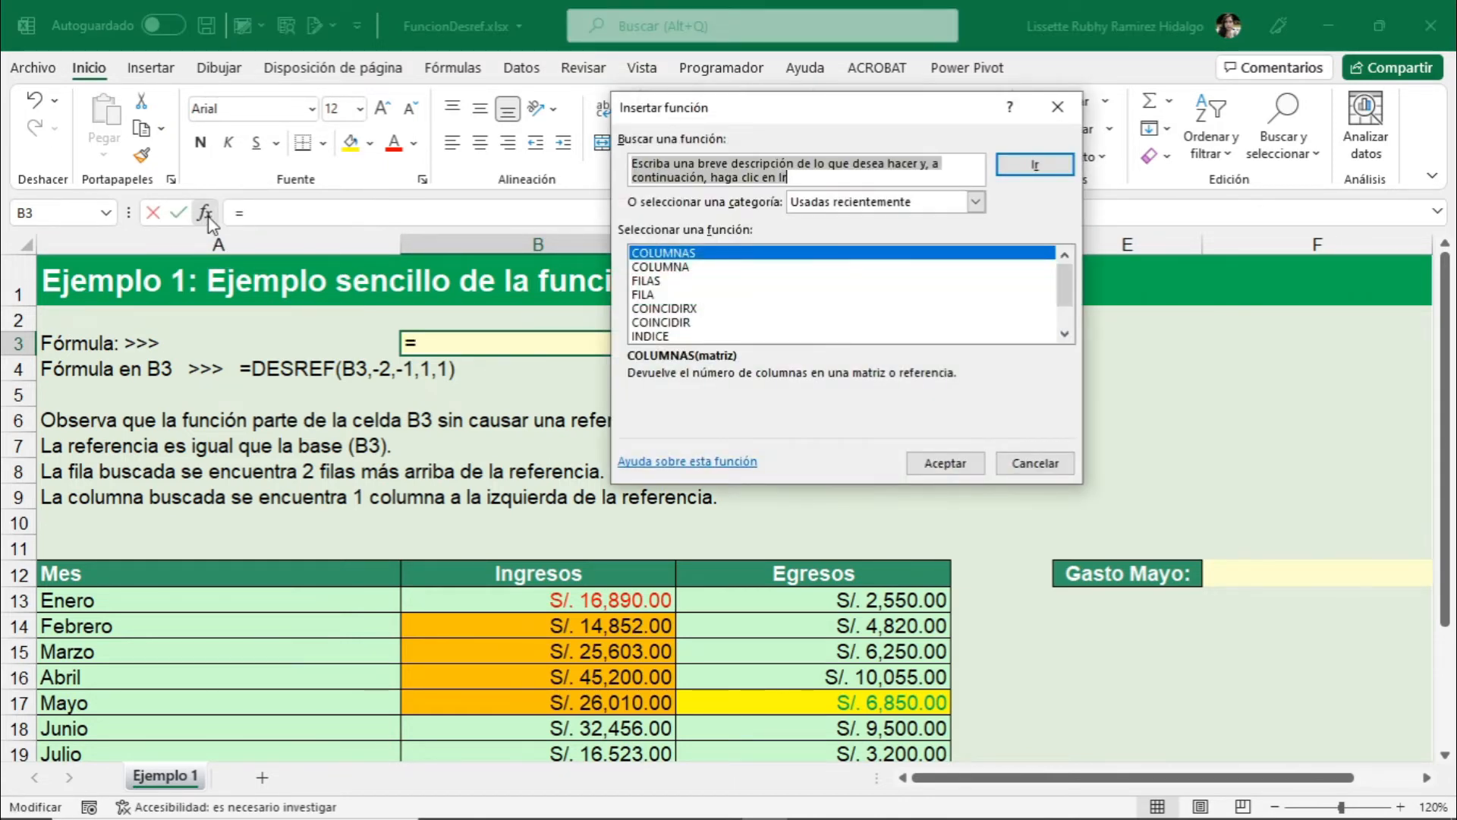
click(976, 204)
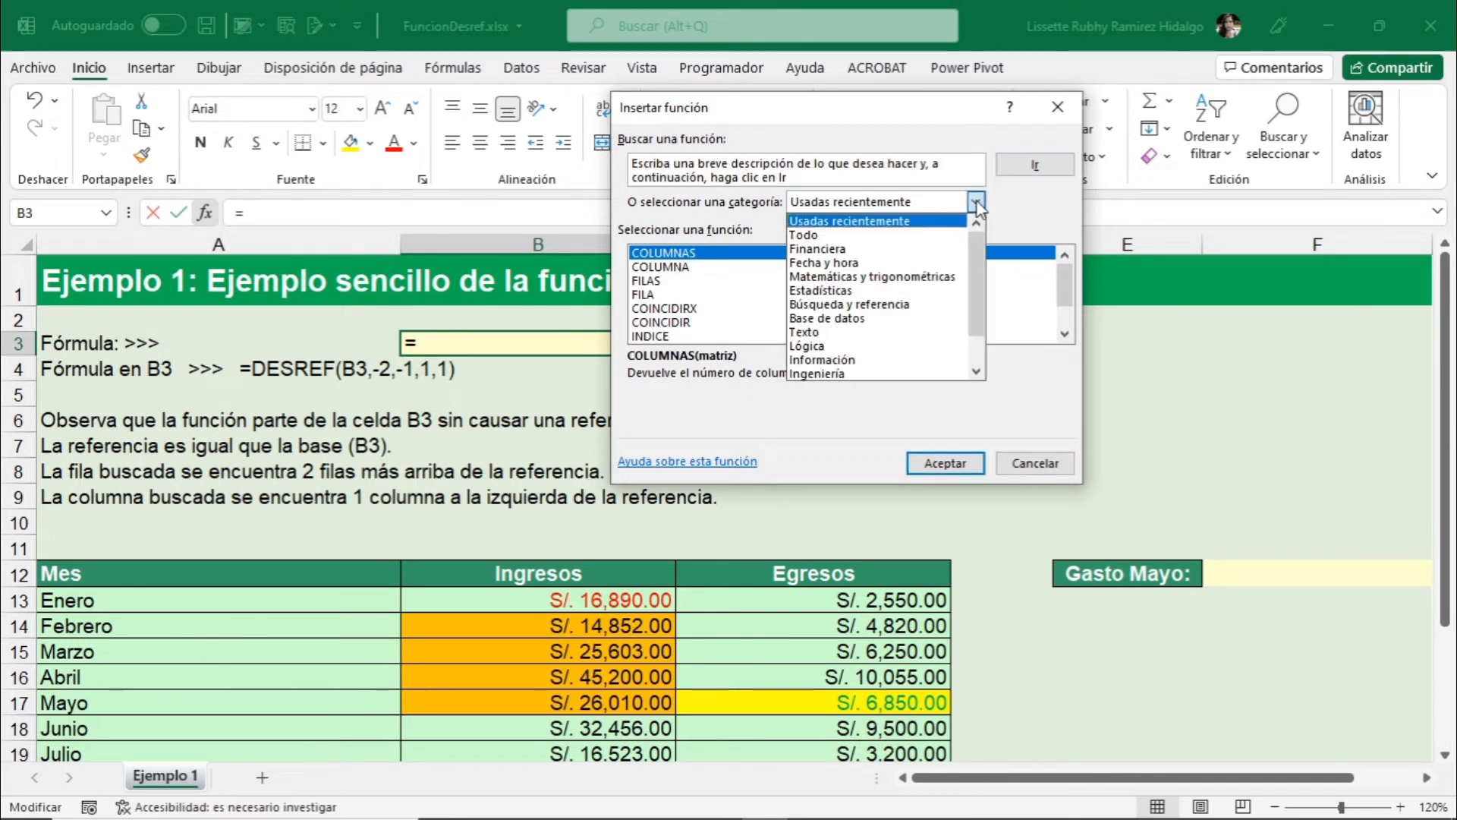
click(903, 307)
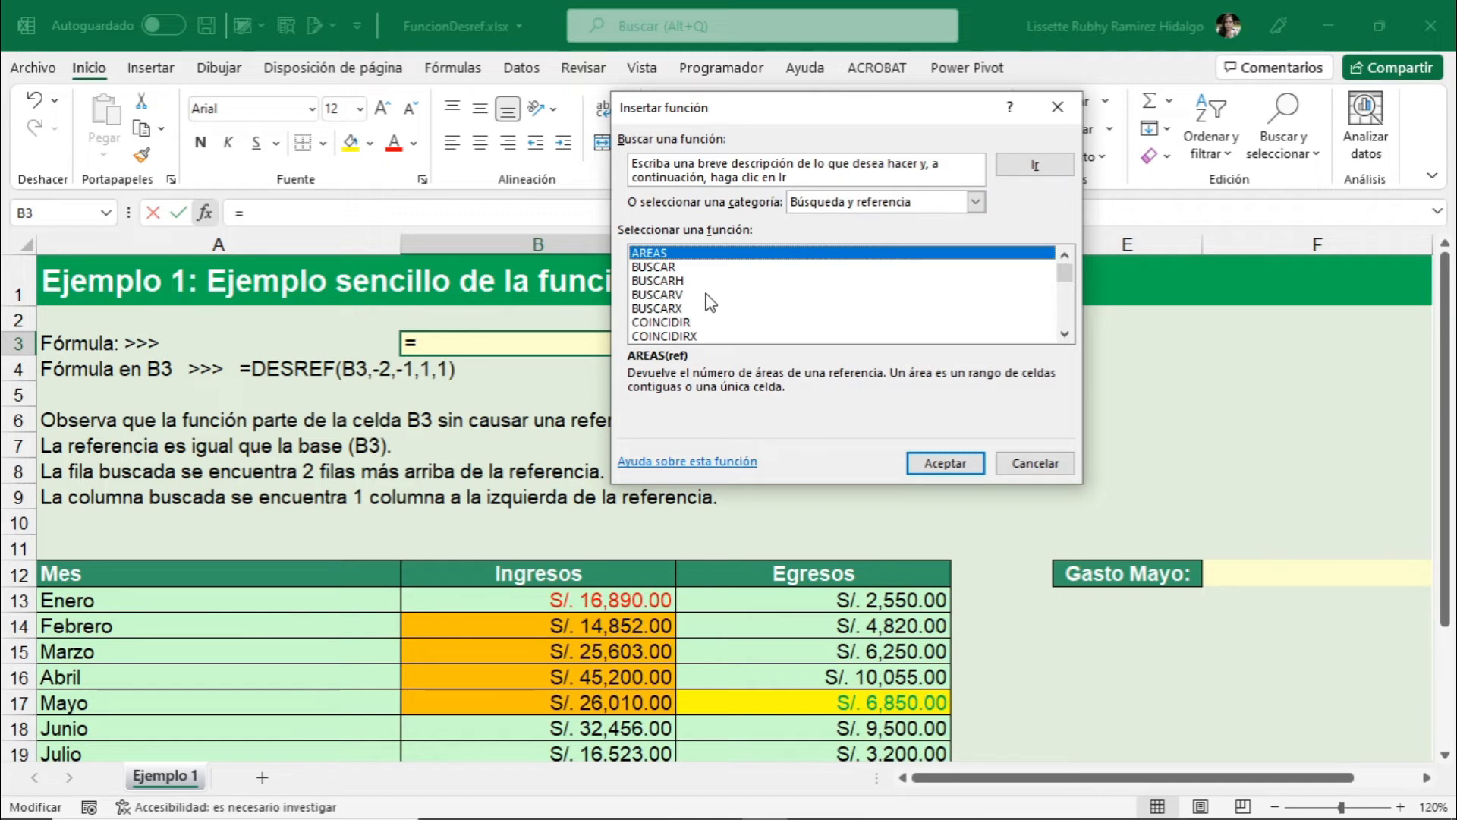
scroll(667, 314, down, 1)
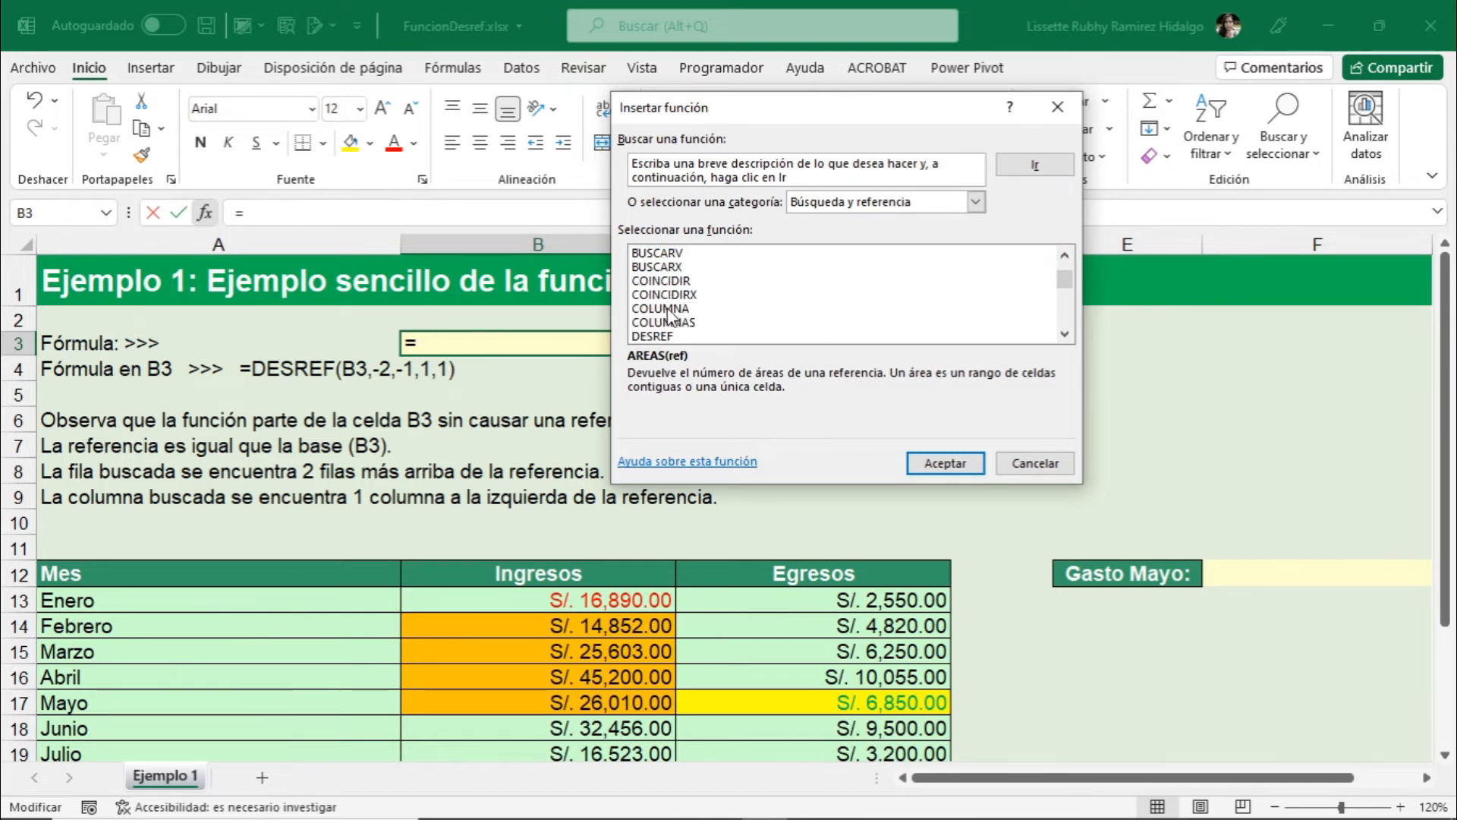
double_click(657, 336)
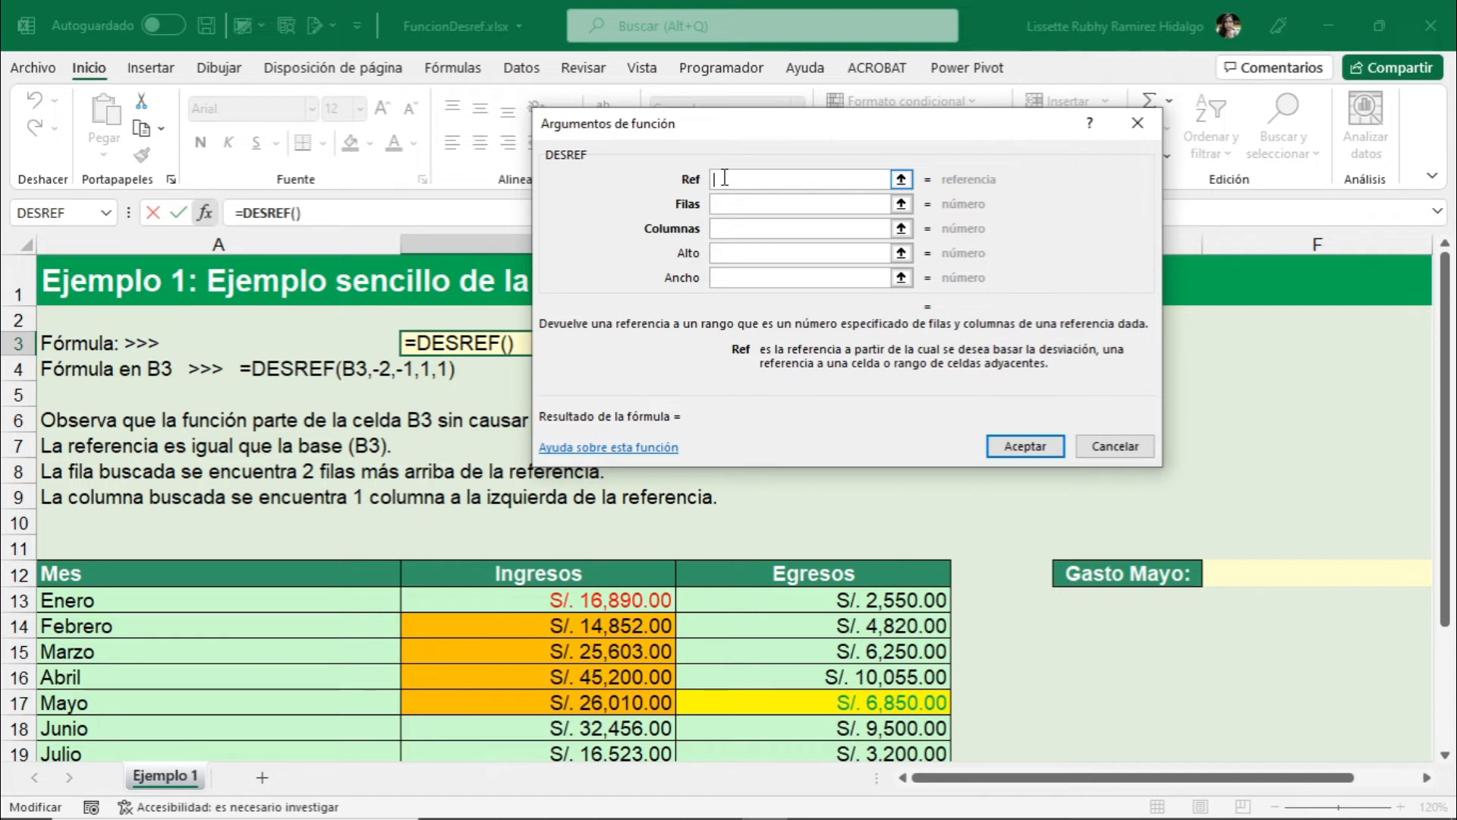
- Set the DESREF arguments in B3 to Ref B3, Filas -2 and Columnas -1, and accept the formula
text(B)
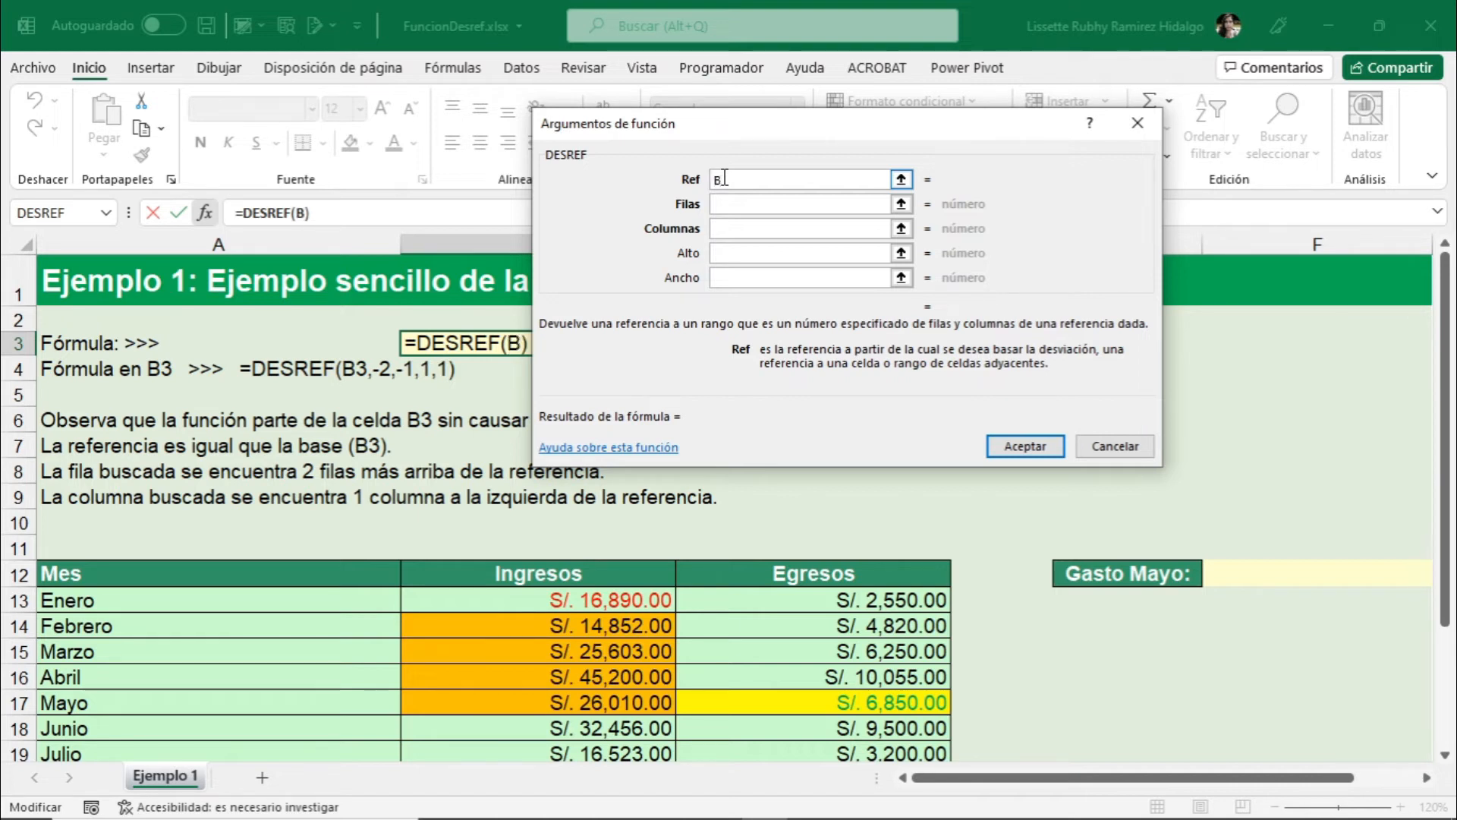
text(3)
click(730, 205)
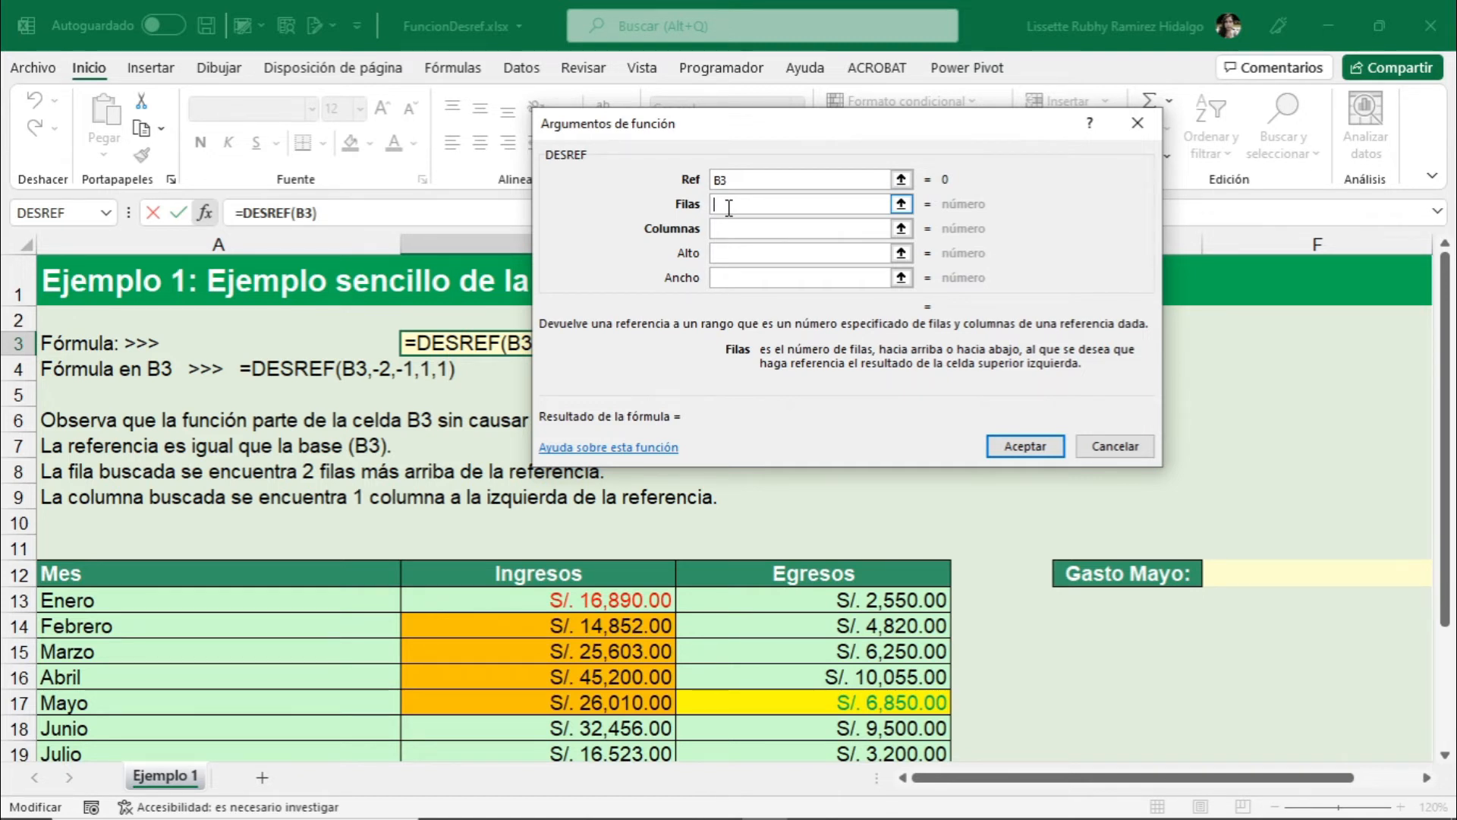
text(-2)
click(731, 226)
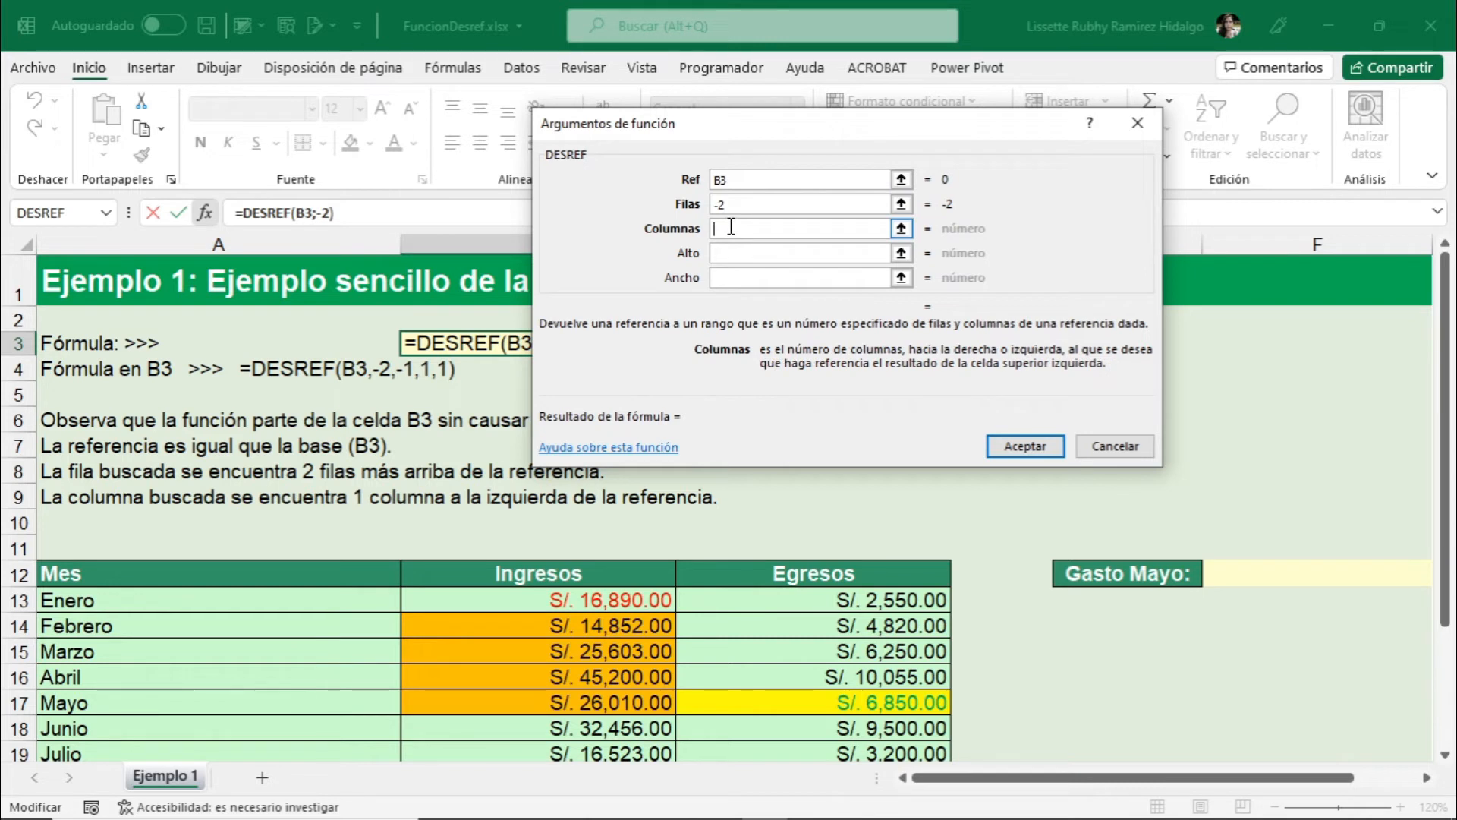
text(-1)
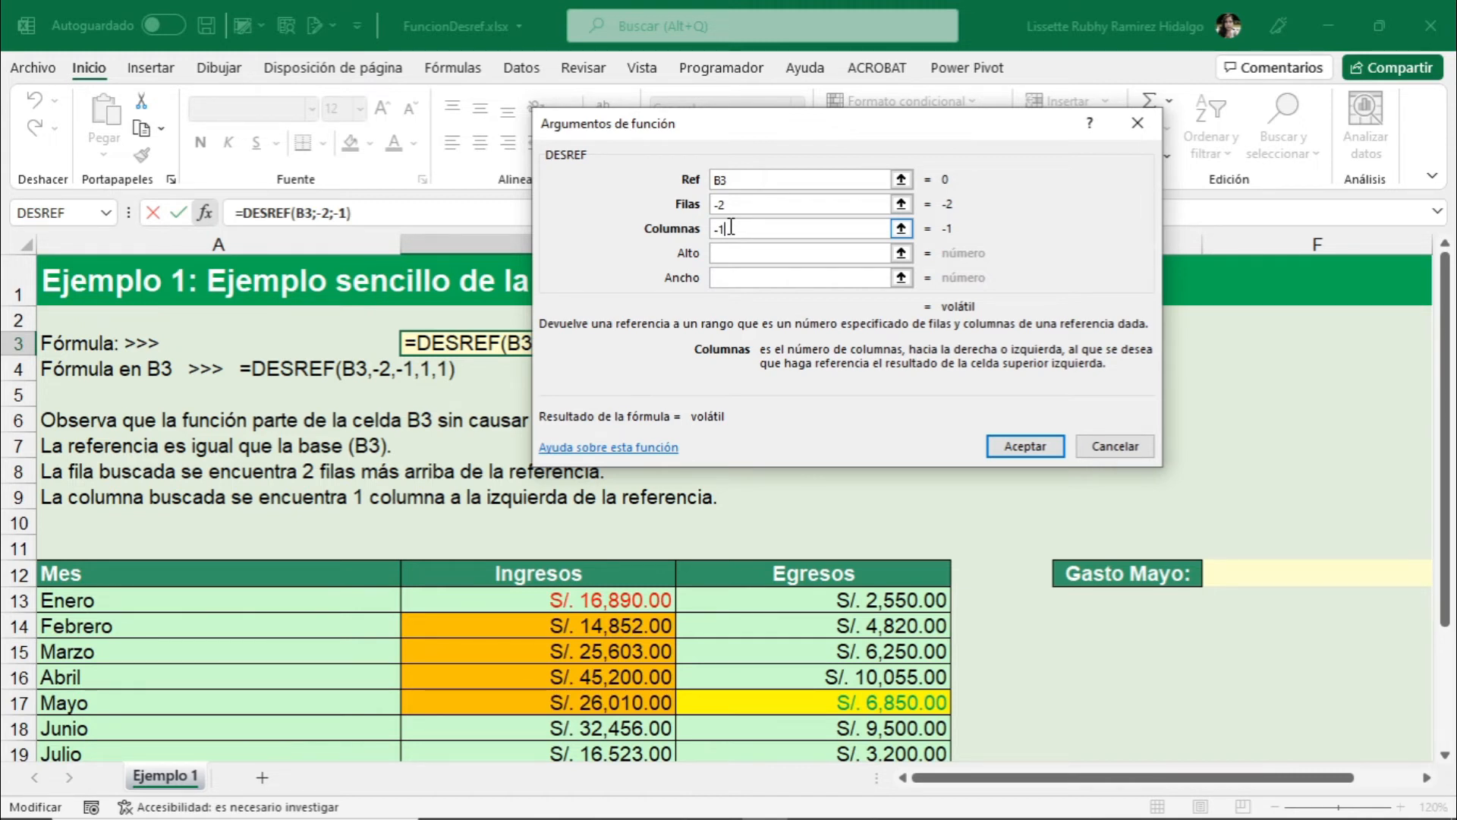
click(1025, 449)
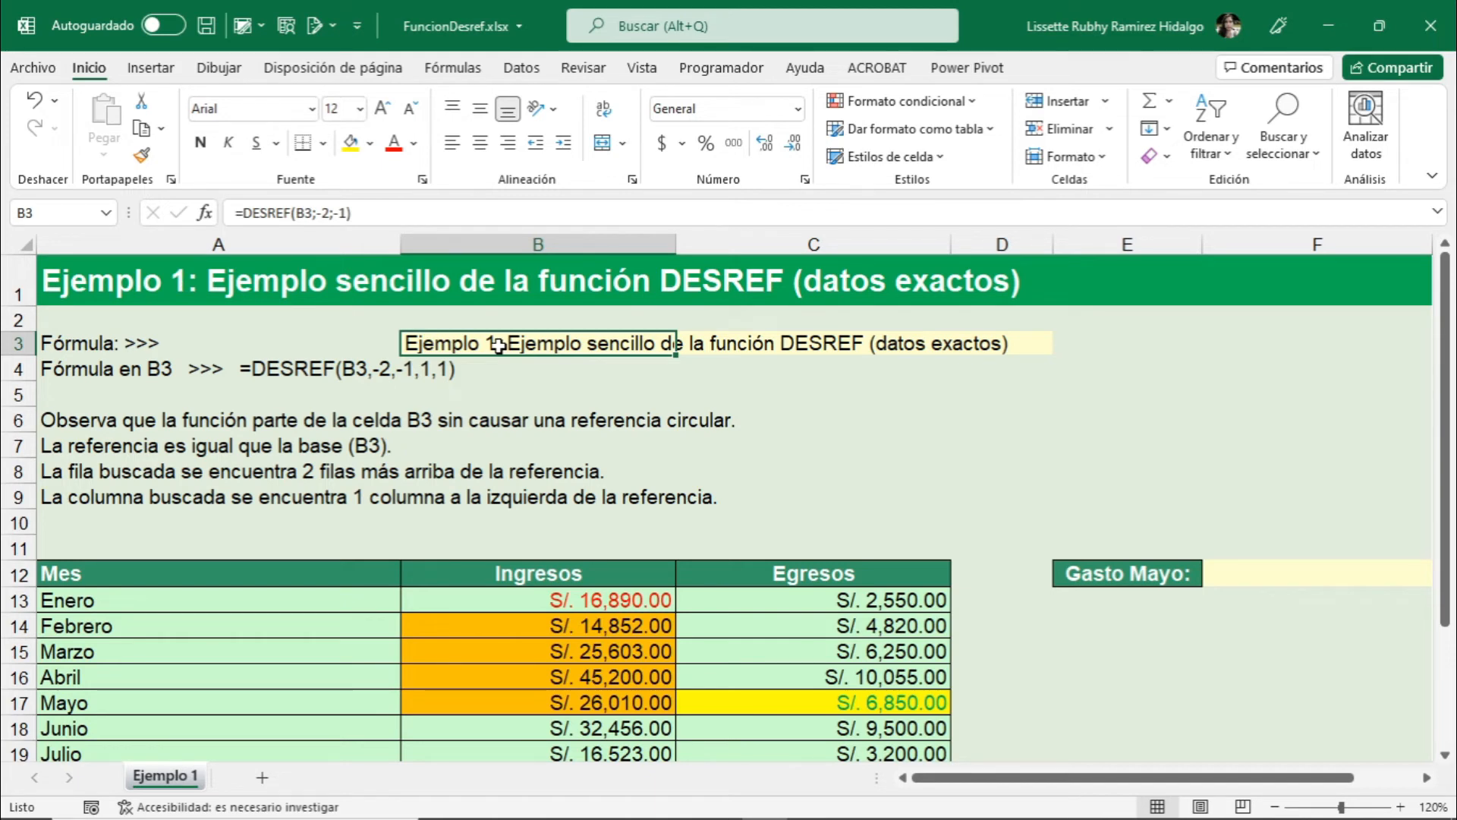
- Examine the position of May's Egresos cell C17 relative to January's Ingresos cell B13 in the monthly table
scroll(577, 364, down, 3)
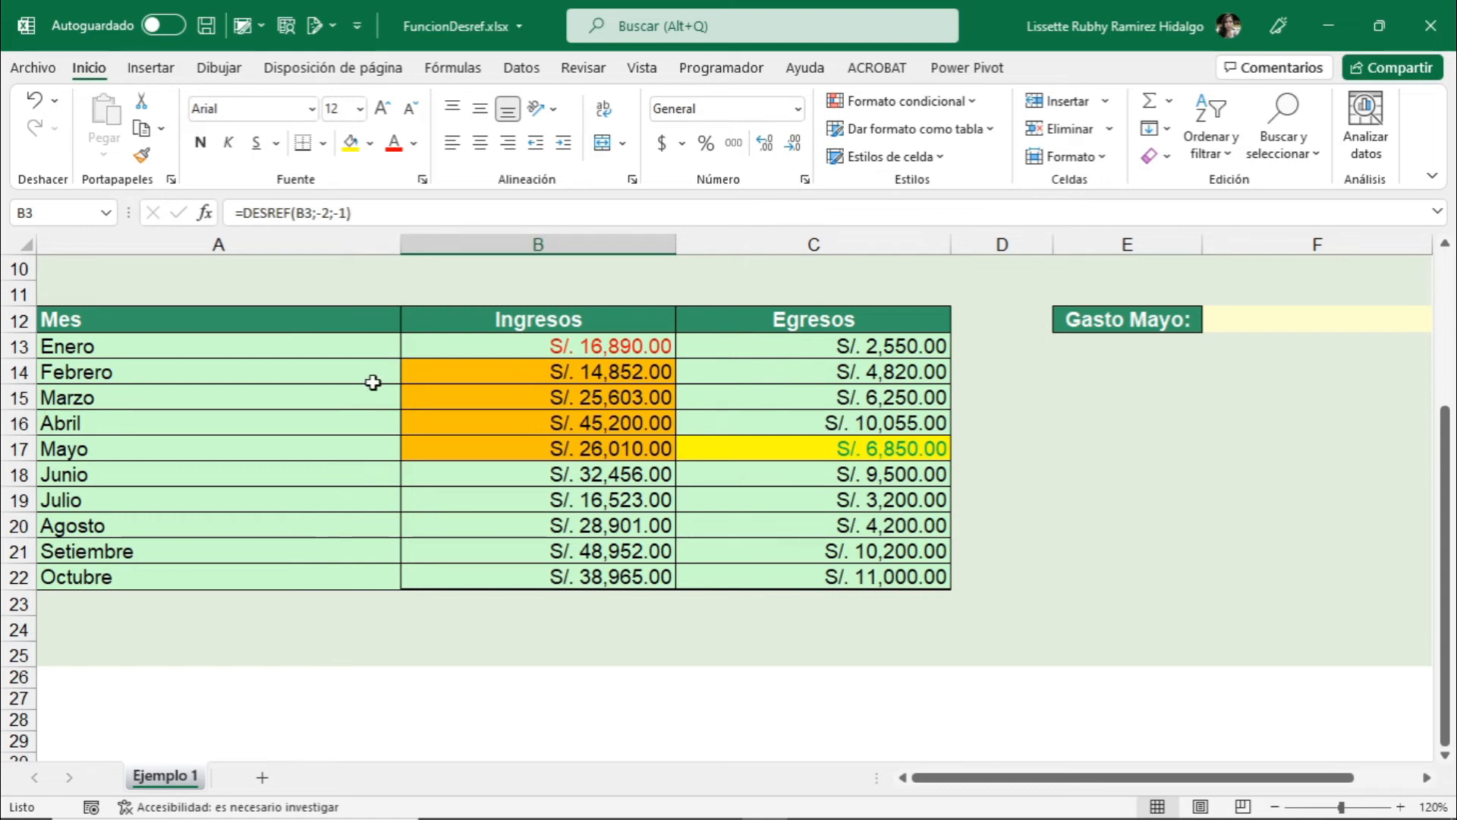
click(596, 357)
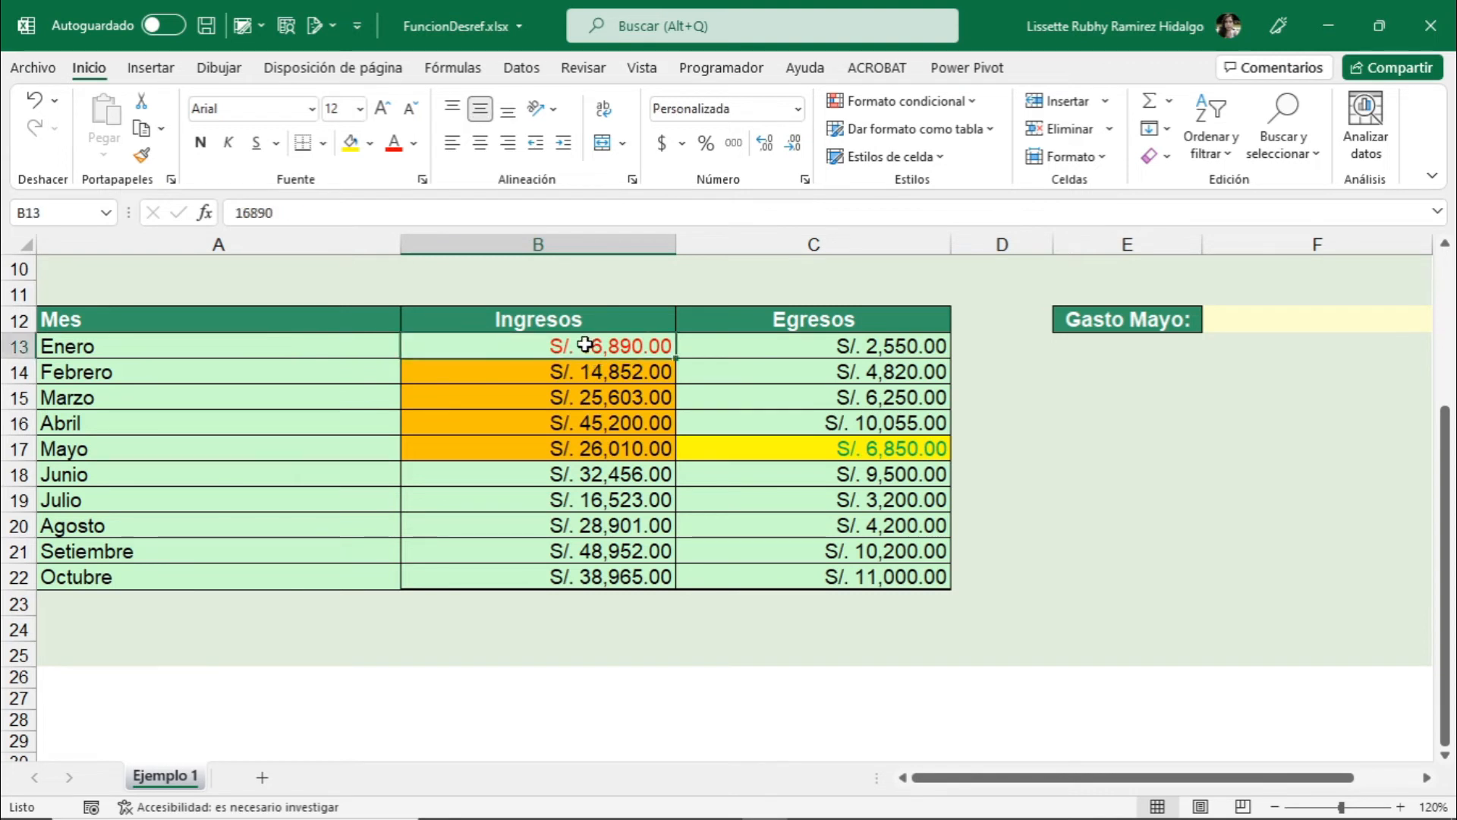
click(864, 449)
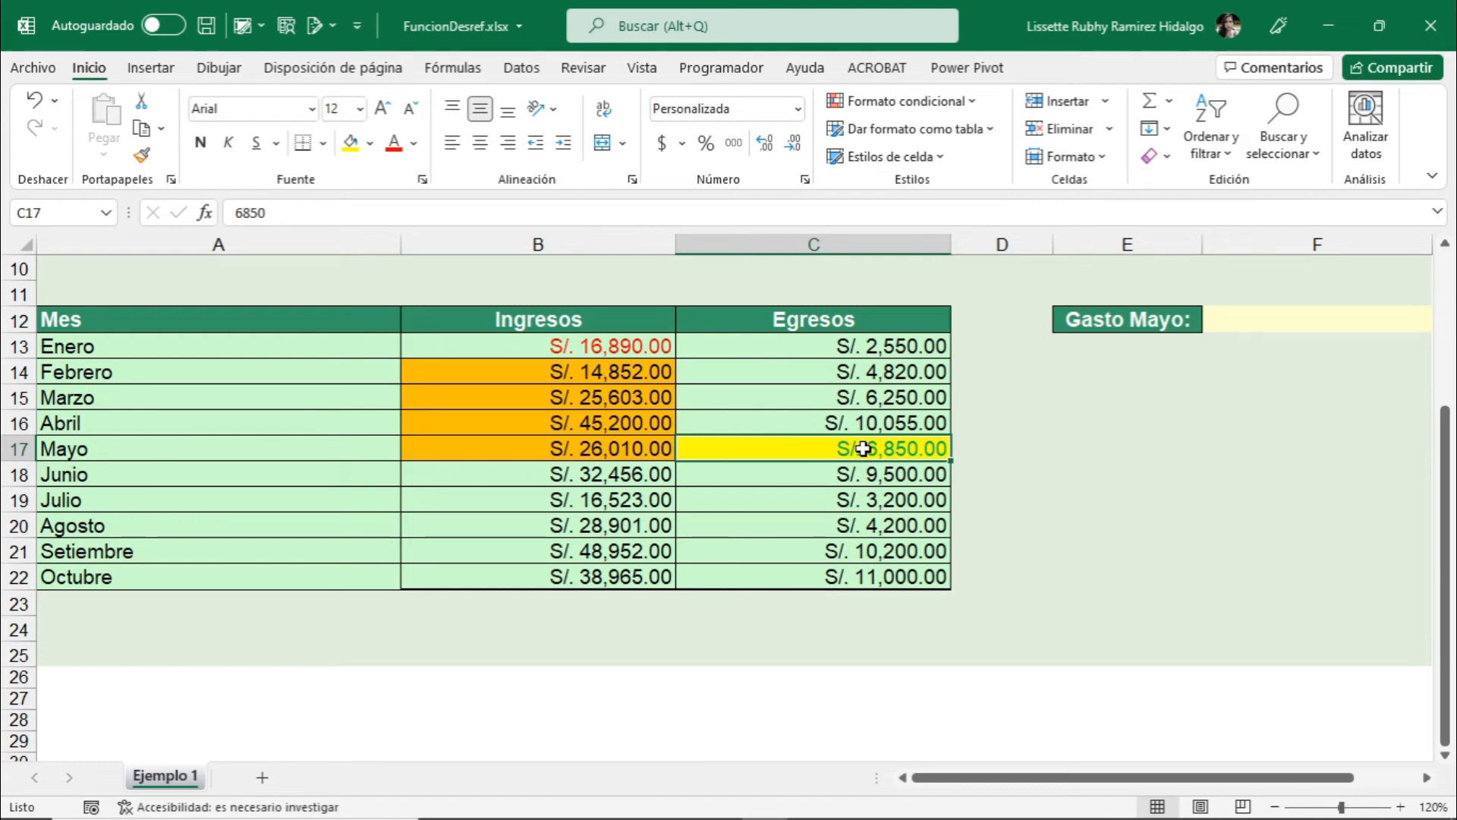
click(532, 348)
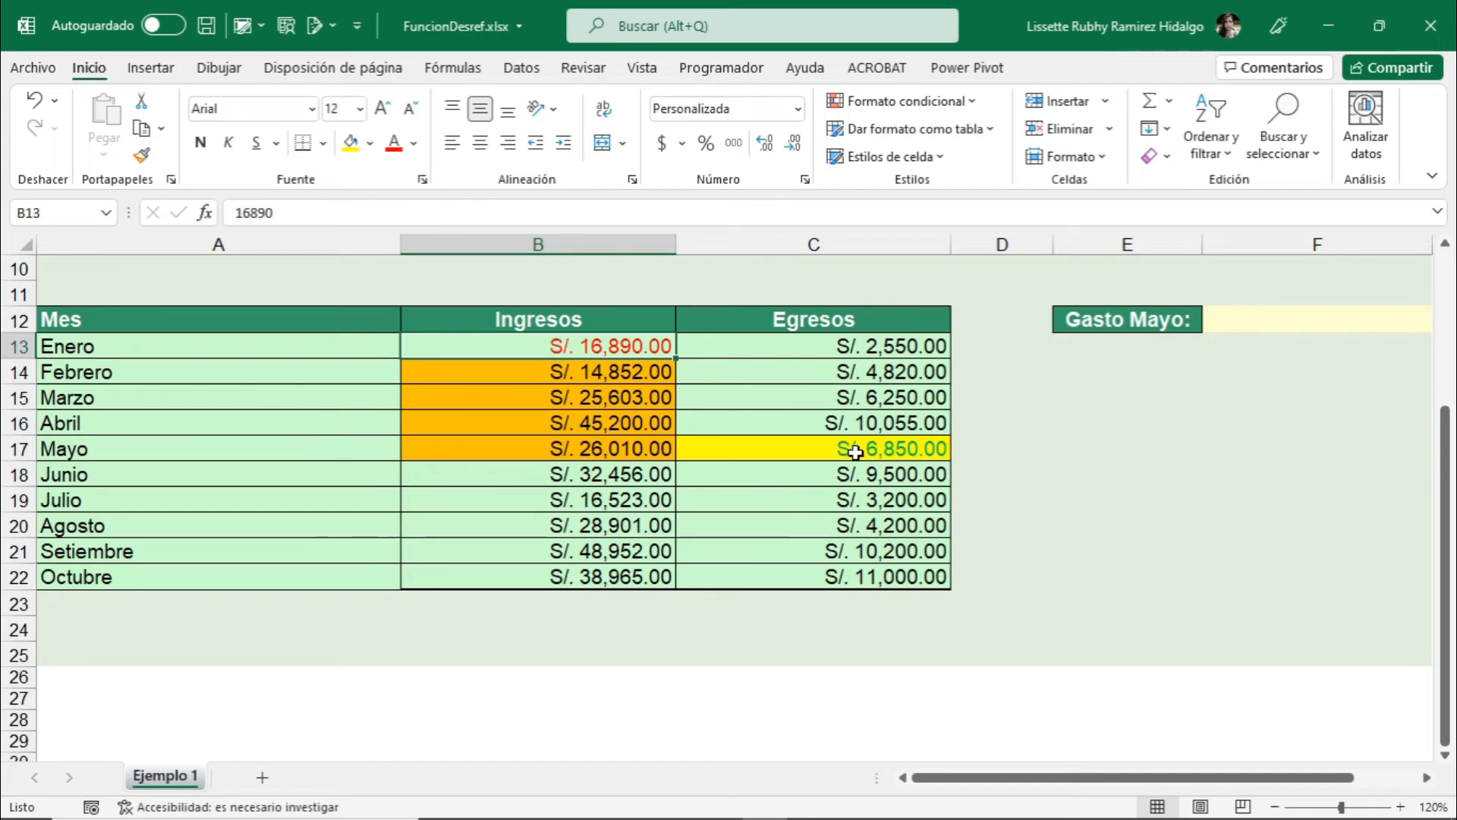
click(883, 450)
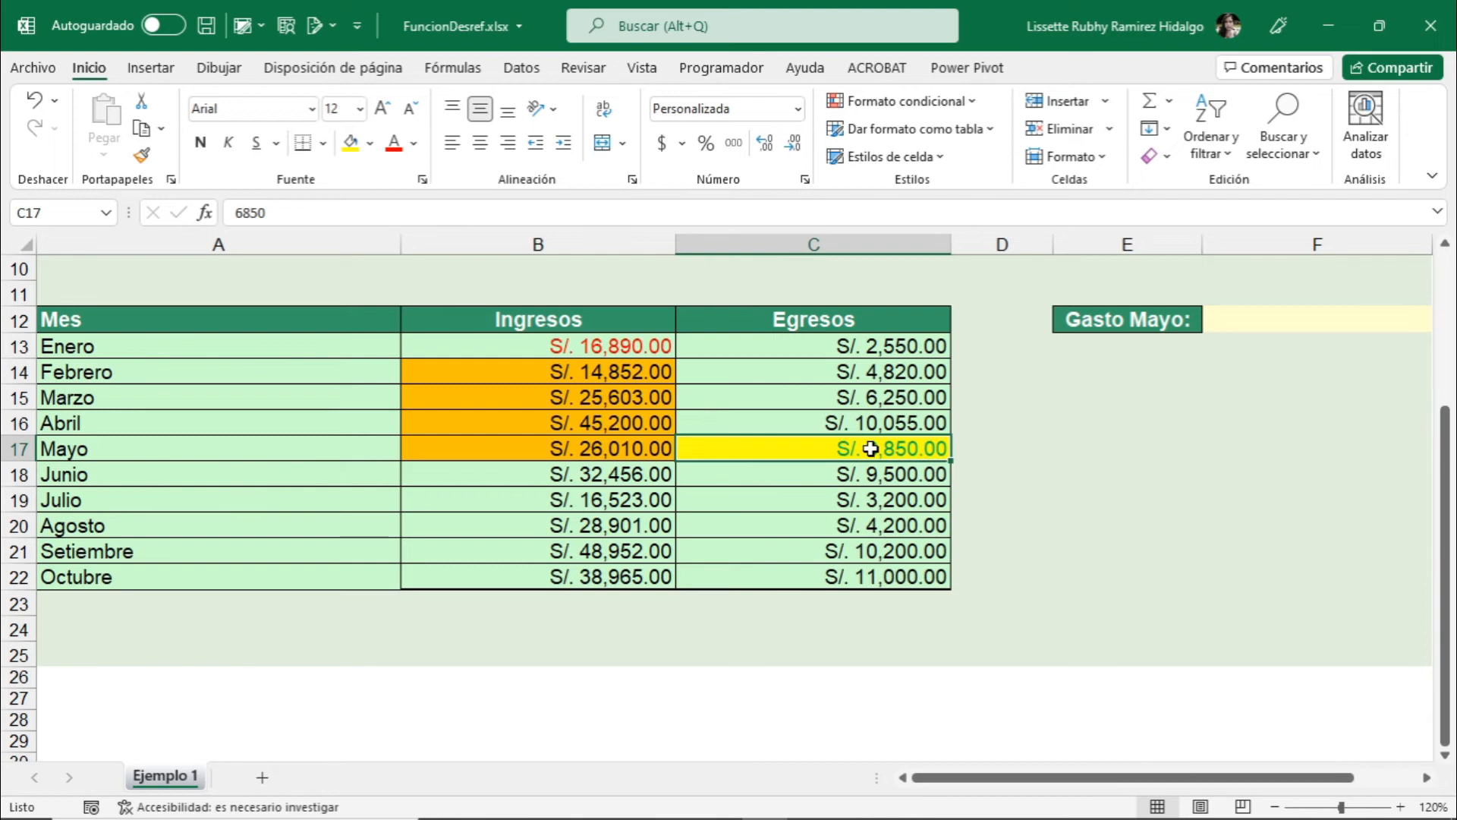
- Insert the DESREF lookup function into cell F12 beside the Gasto Mayo label
click(1327, 322)
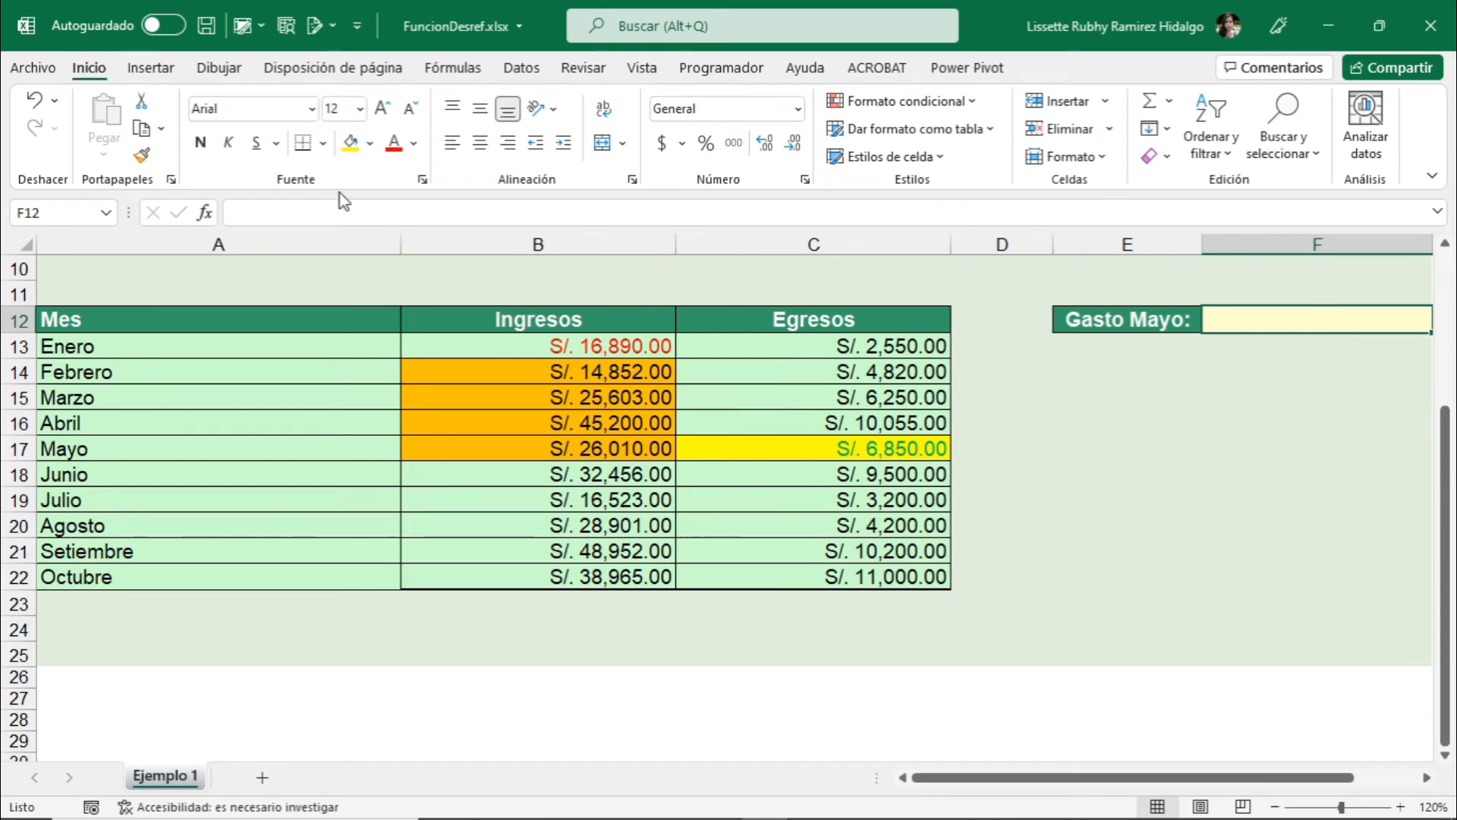
click(206, 215)
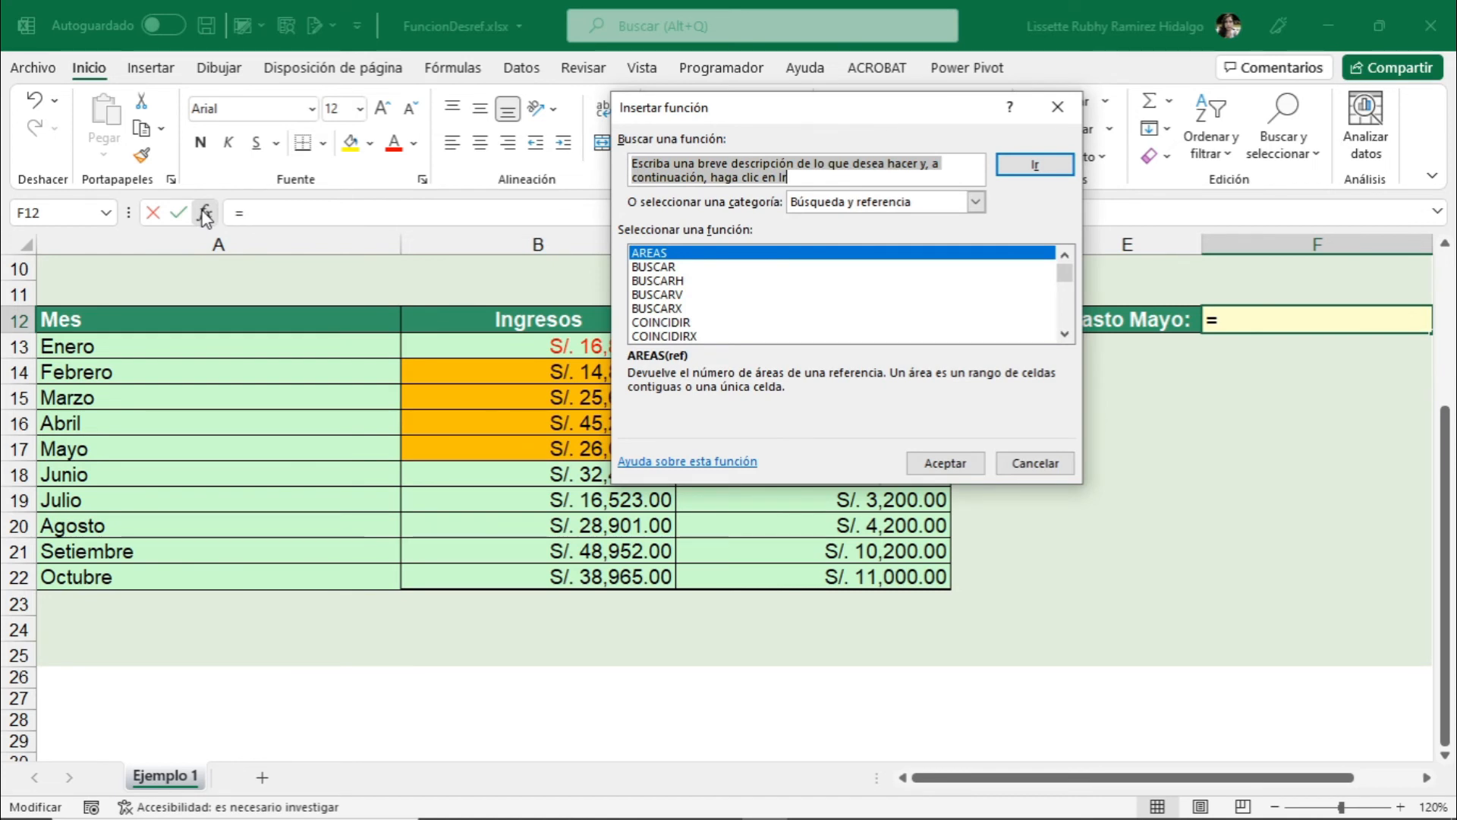
scroll(675, 284, down, 1)
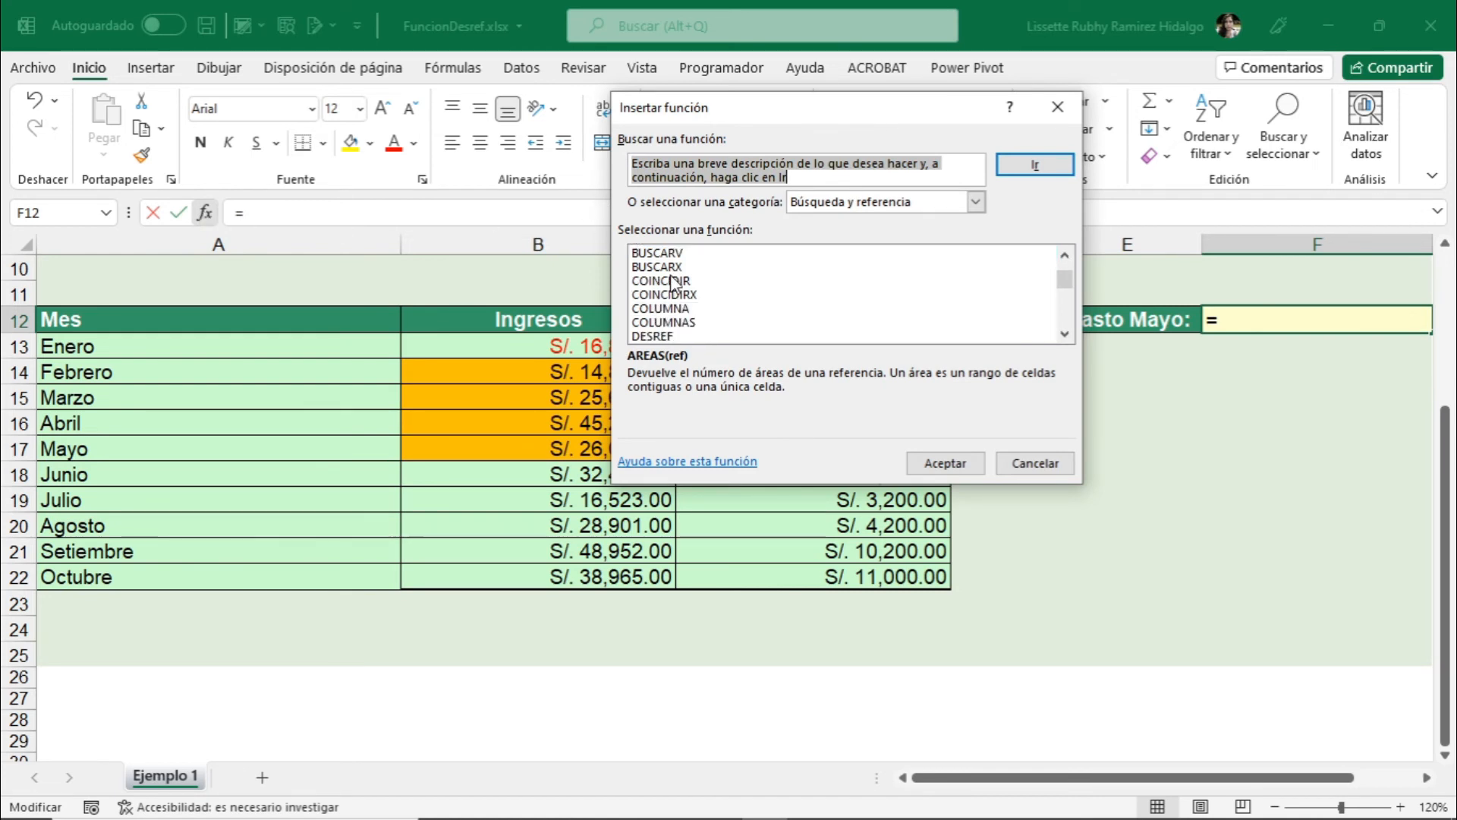
double_click(659, 338)
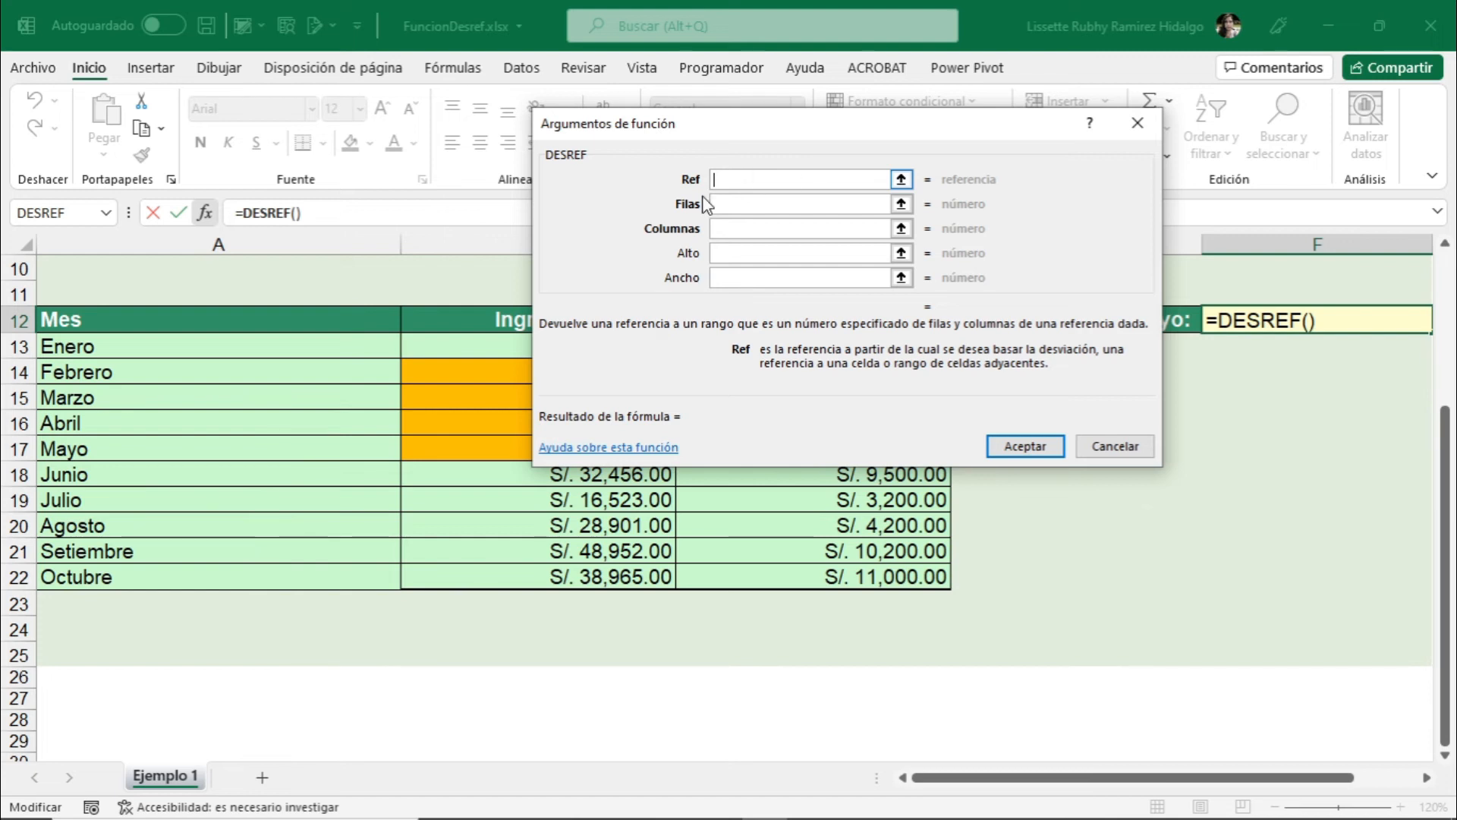
- Set the DESREF arguments in F12 to Ref B13, Filas 4 and Columnas 1, and accept the formula
click(488, 346)
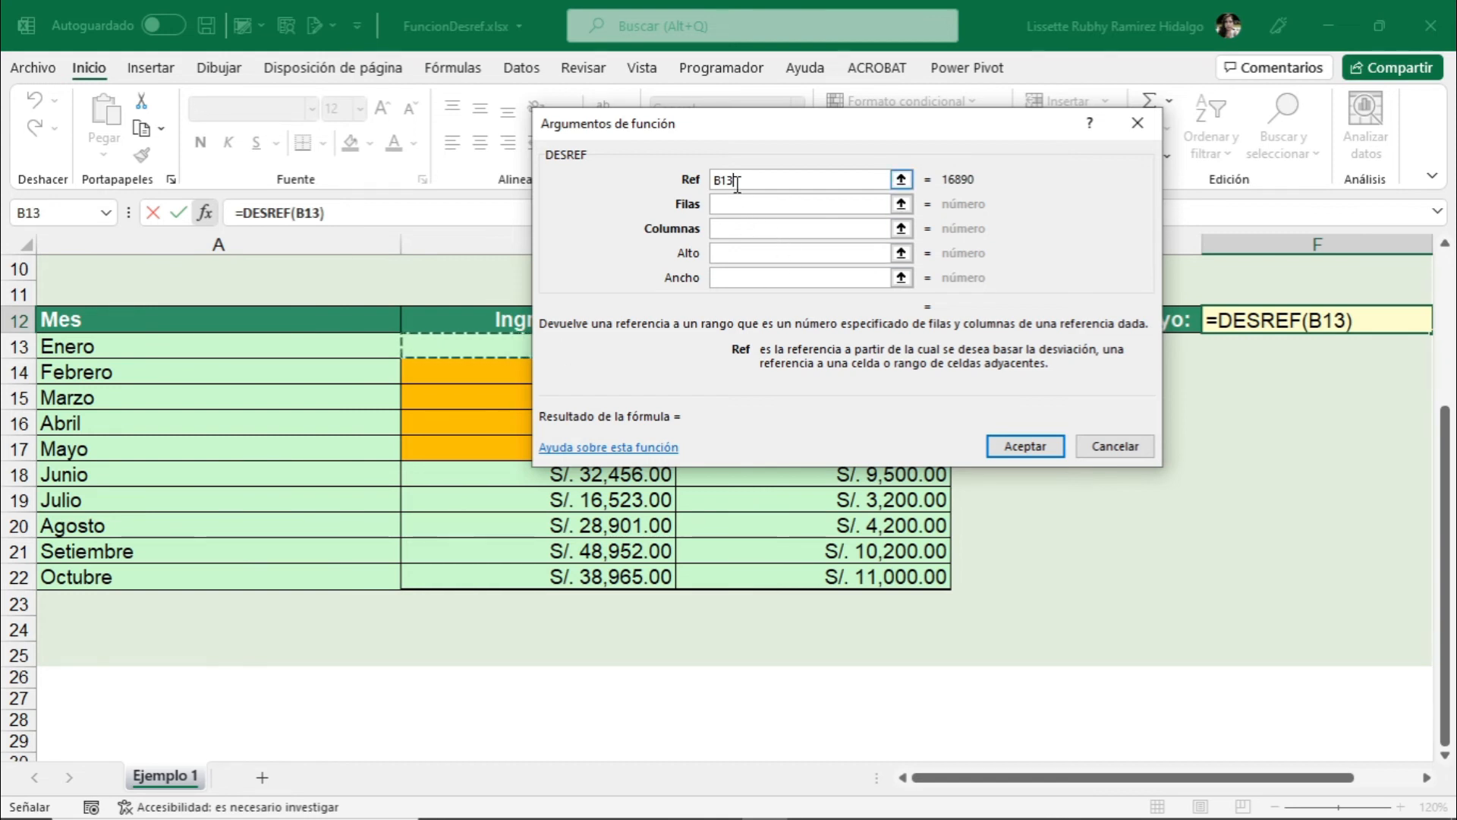
click(734, 205)
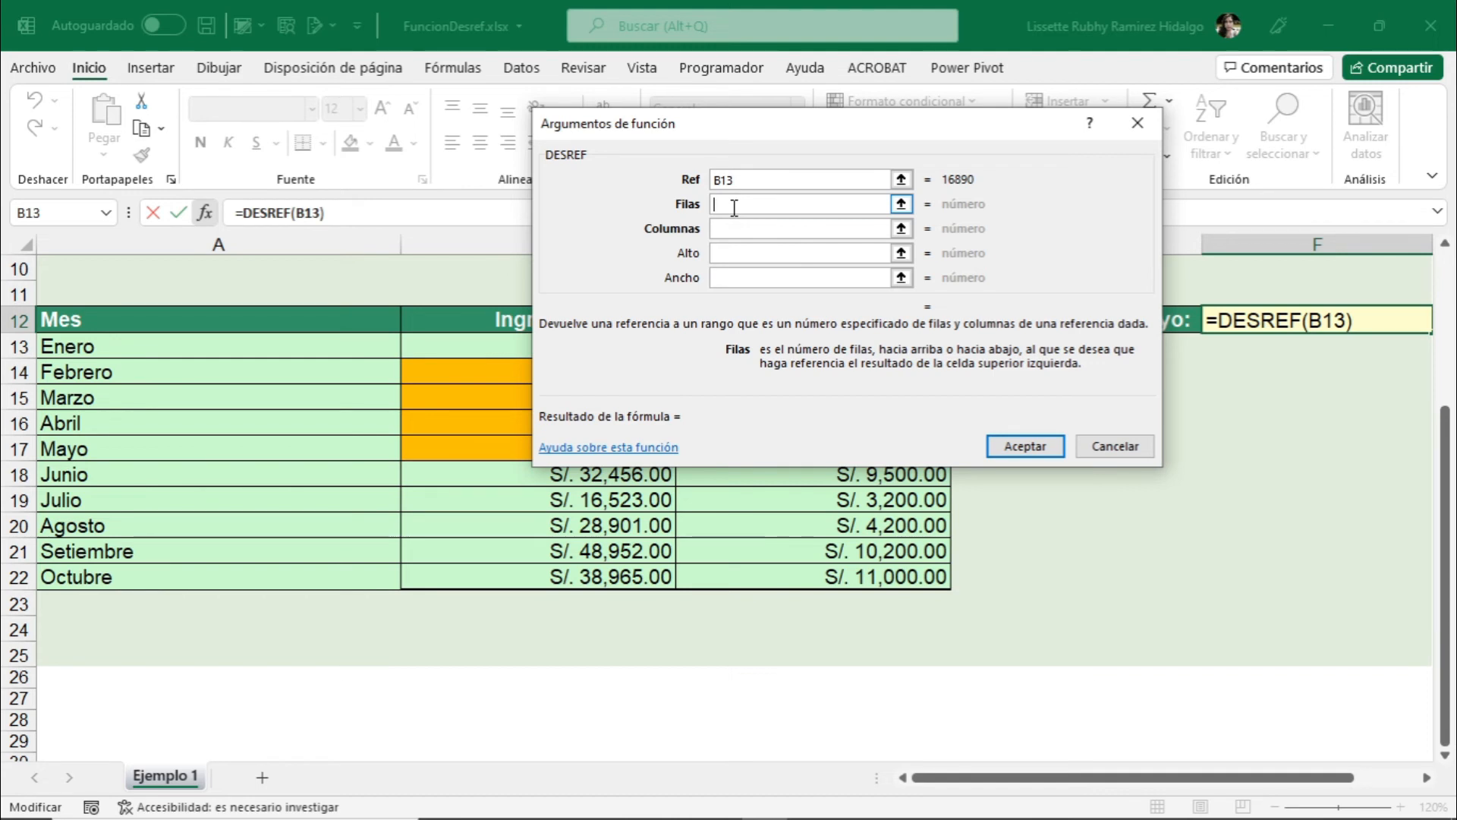
text(4)
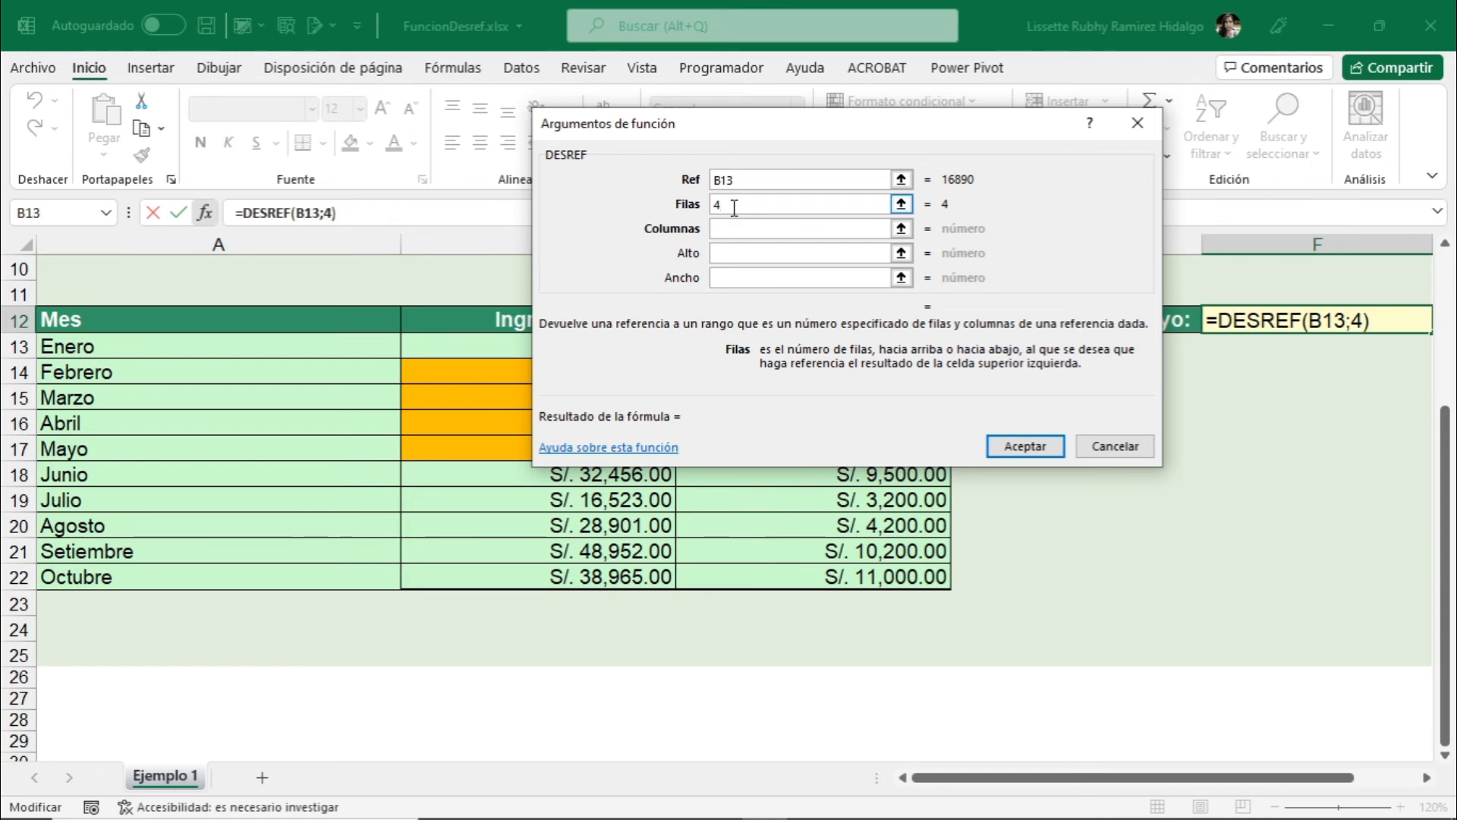
click(730, 228)
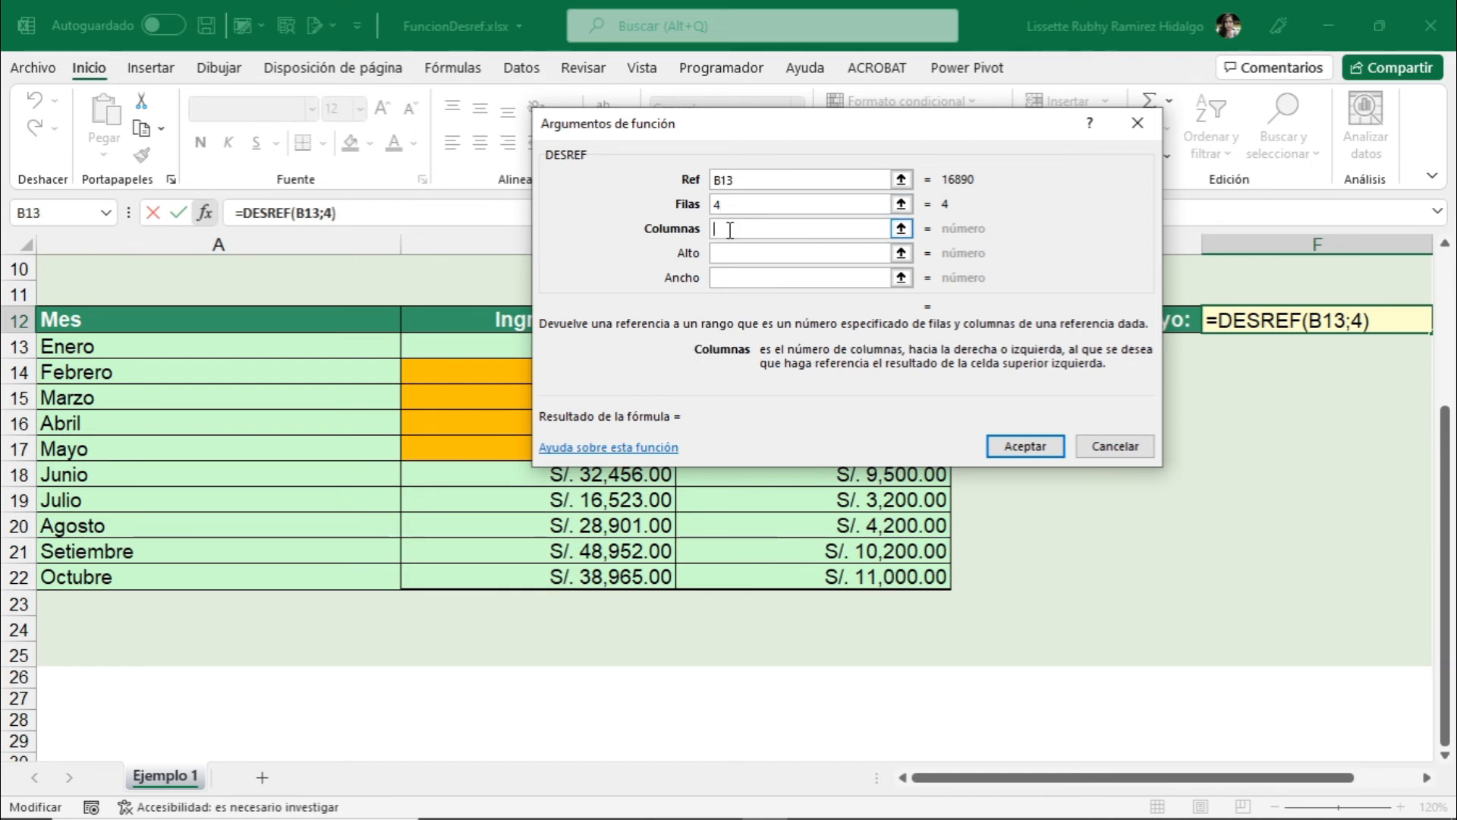
text(1)
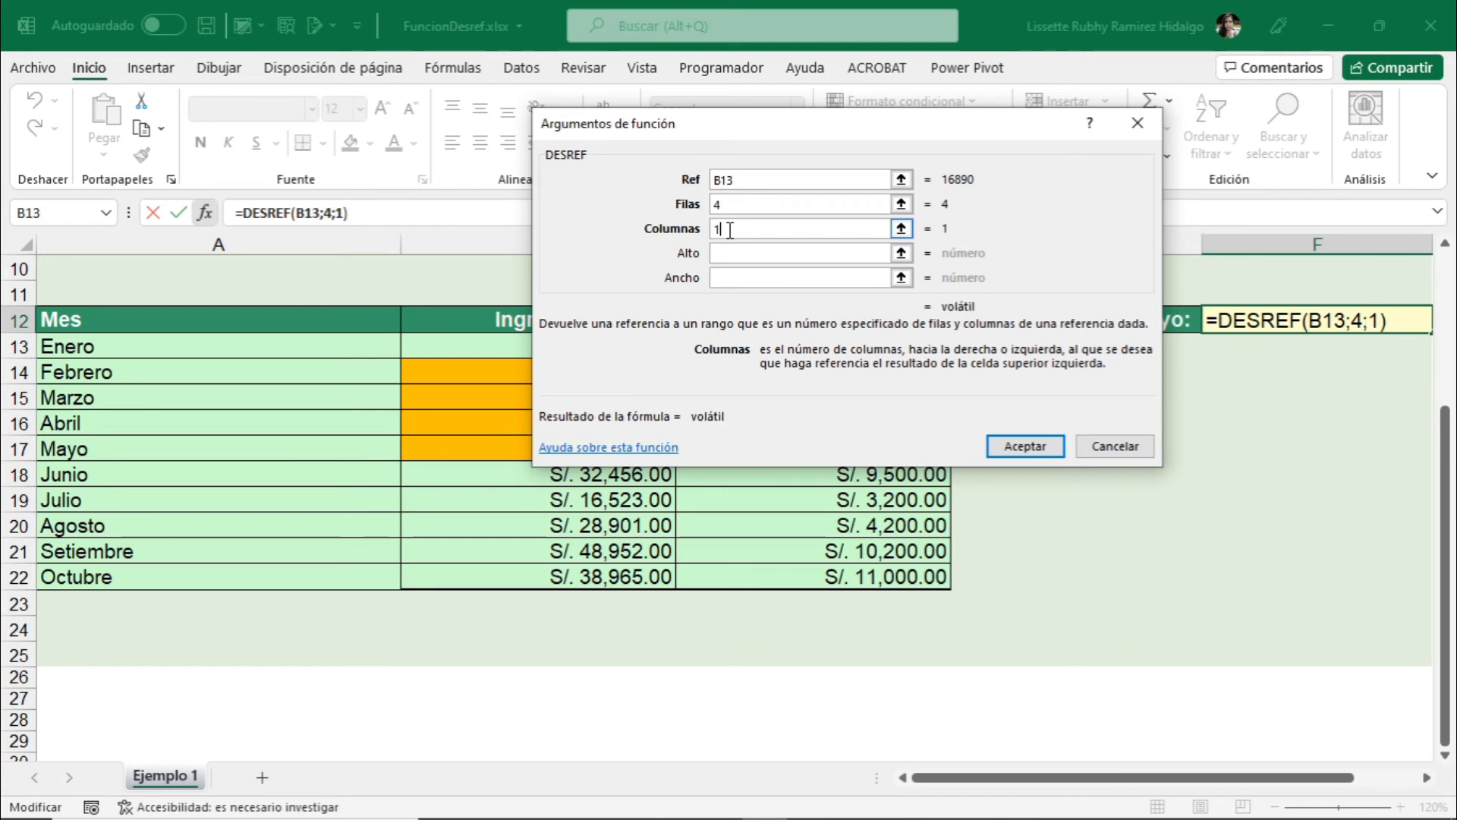
drag(841, 135, 1143, 80)
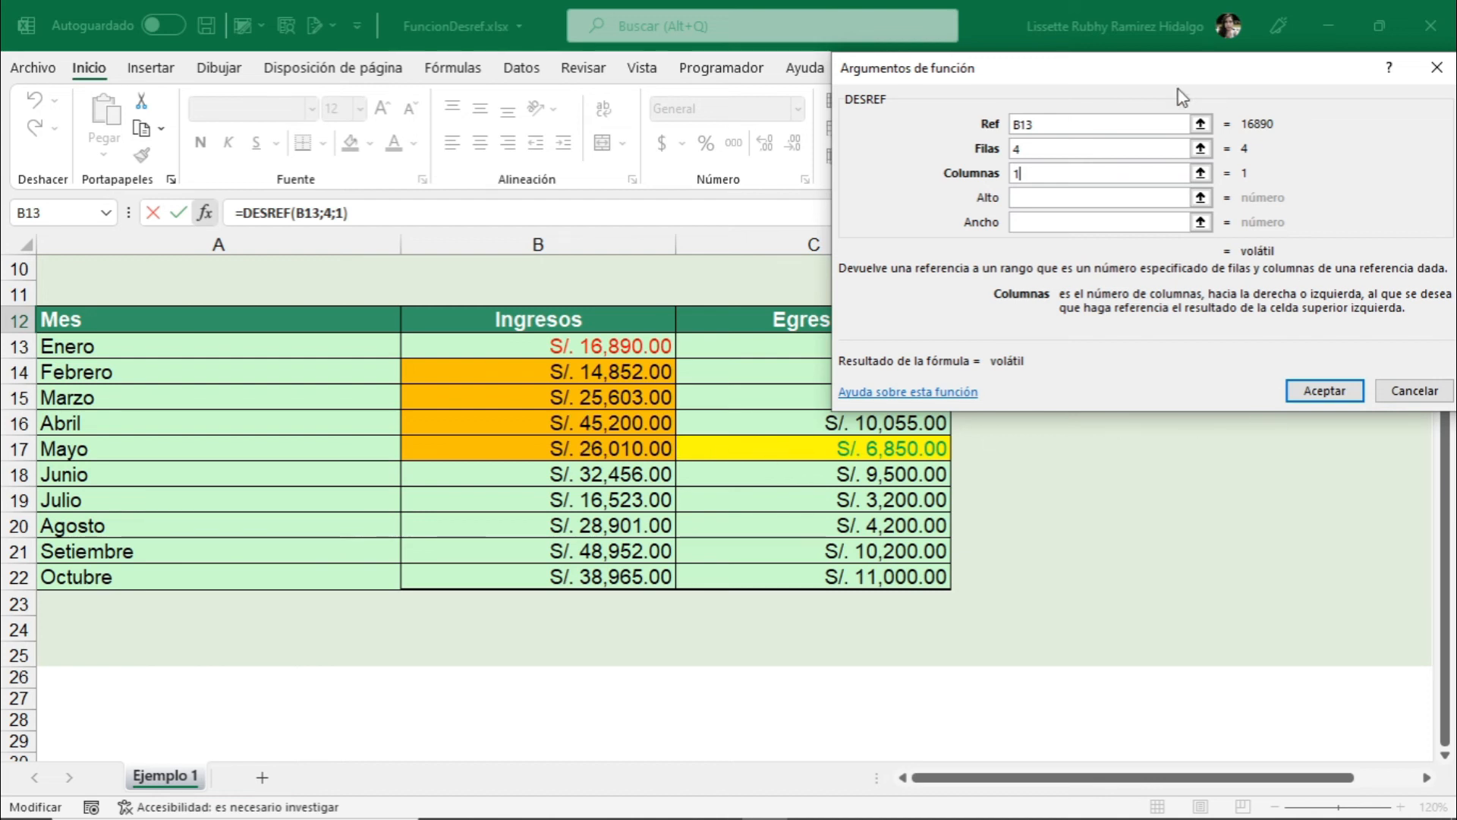
drag(1132, 76, 1040, 71)
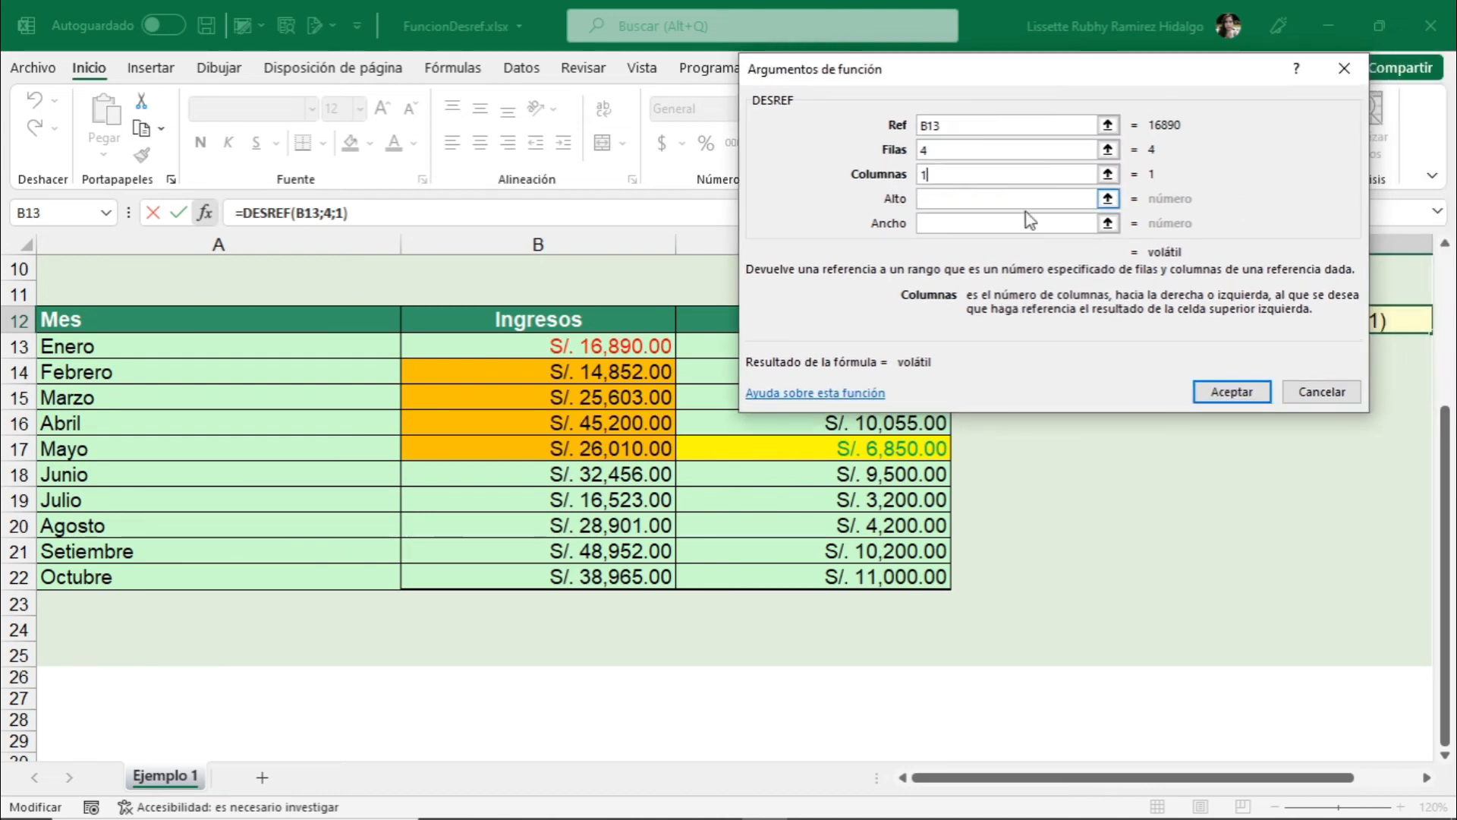
click(1240, 392)
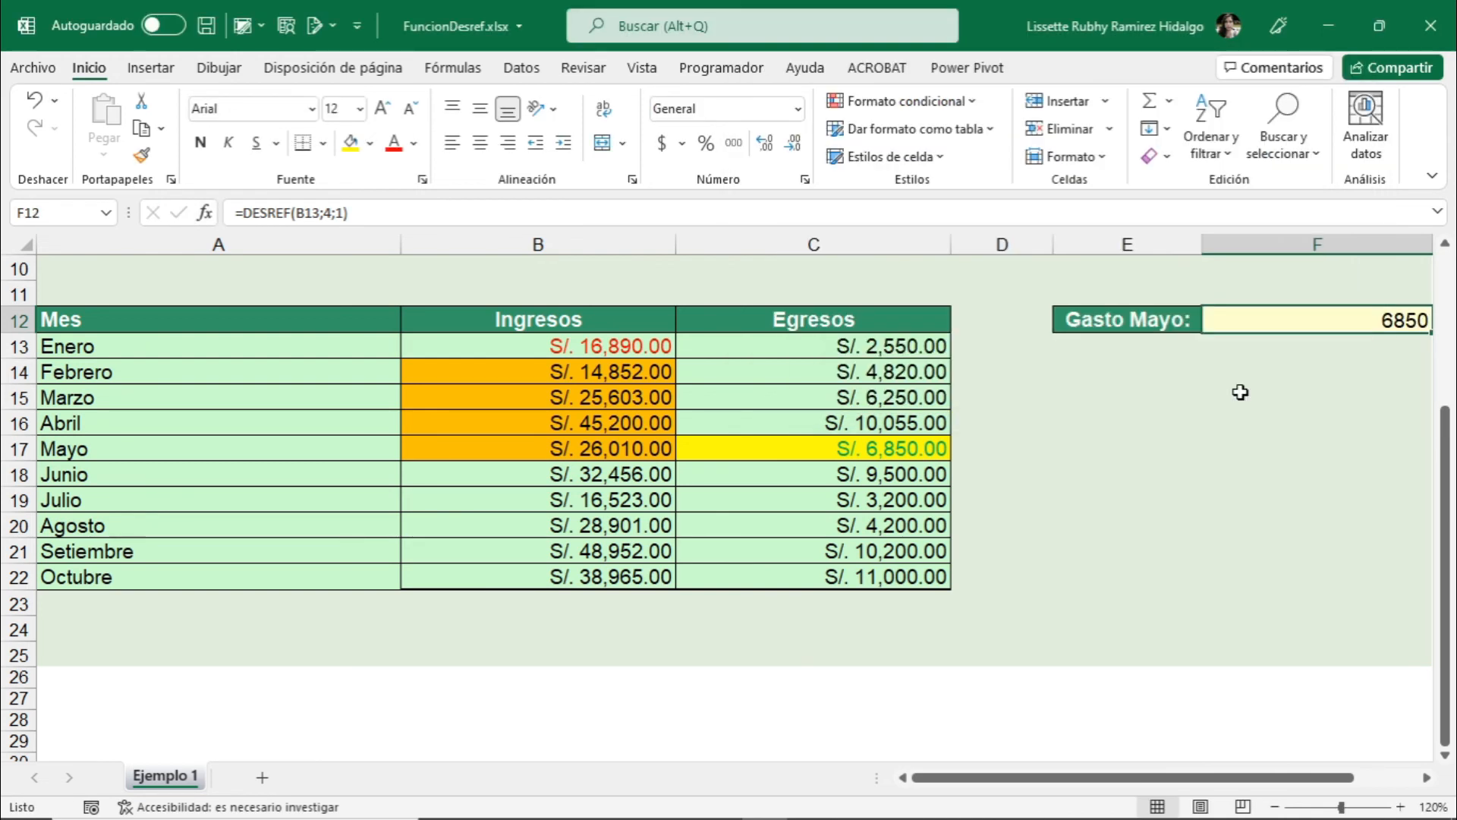